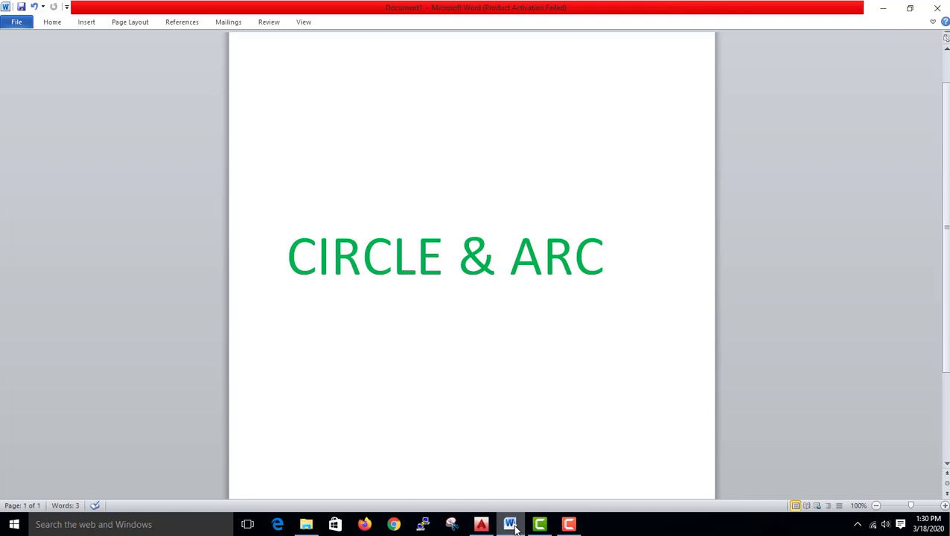
- Switch from the CIRCLE & ARC Word page to the blank AutoCAD Drawing1
left_click(481, 524)
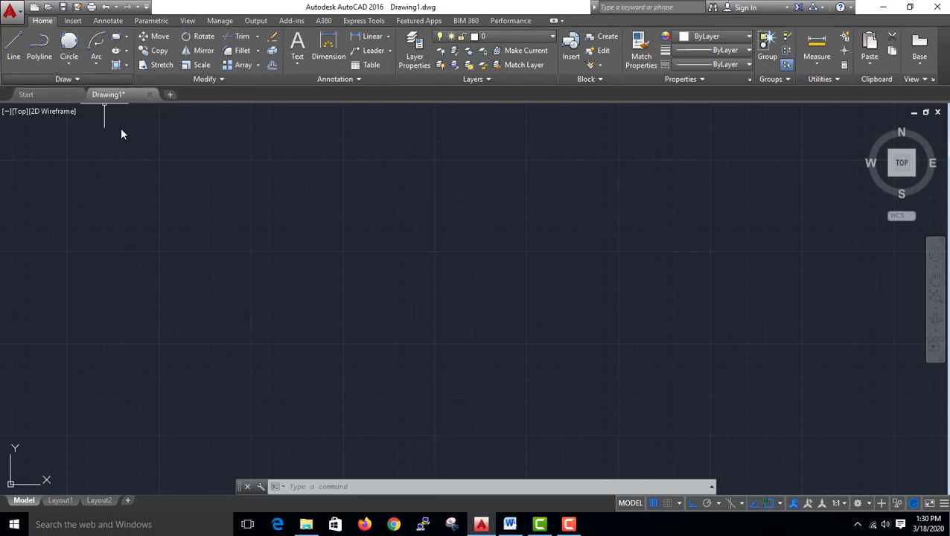
left_click(64, 79)
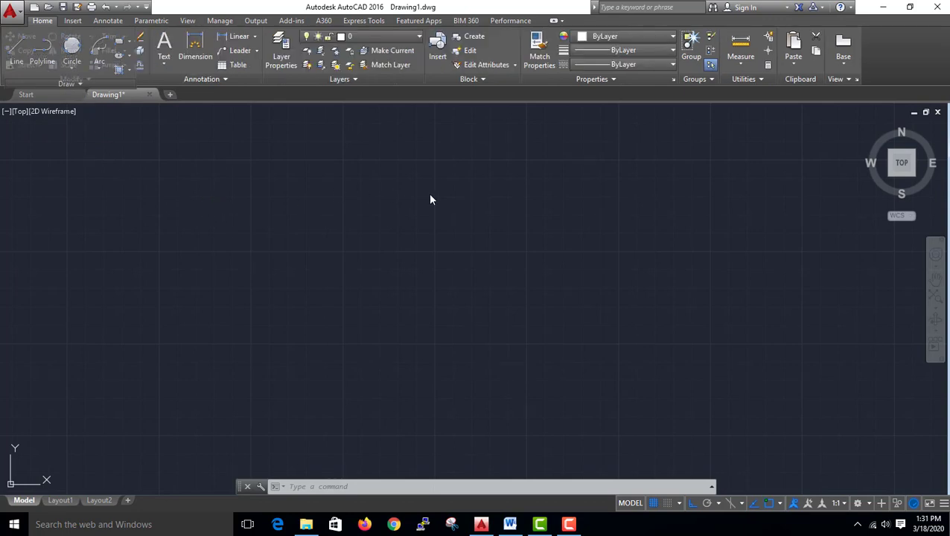
left_click(74, 71)
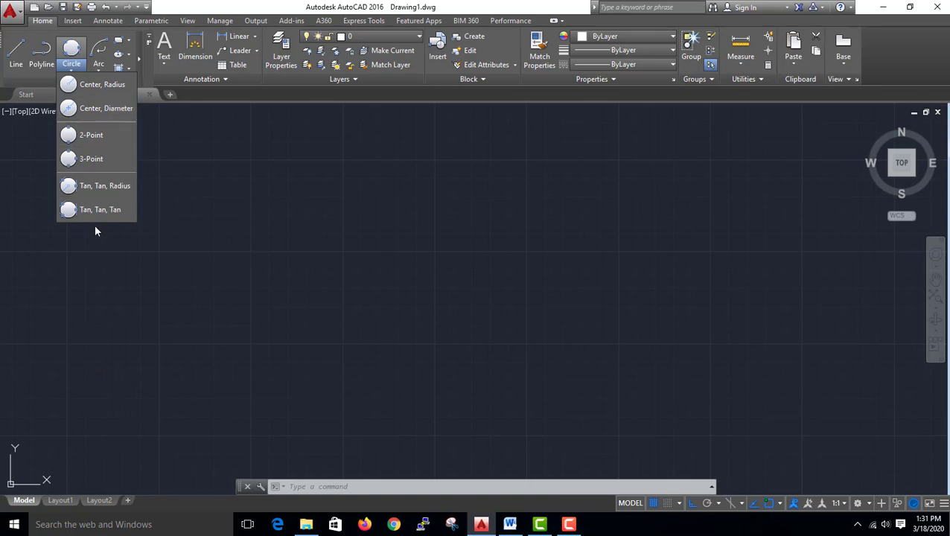
- Draw a radius-20 circle with Center, Radius on the left, then zoom in
left_click(94, 87)
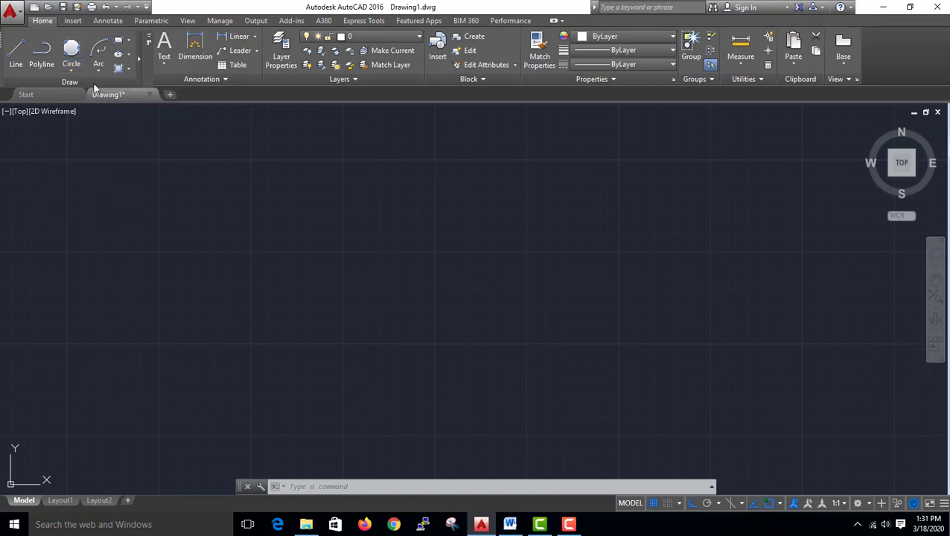
left_click(72, 47)
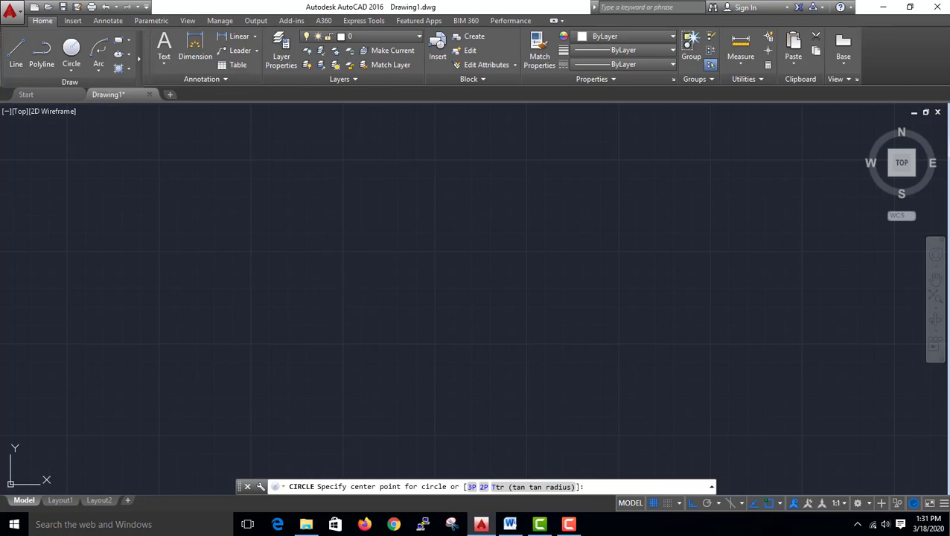
left_click(342, 295)
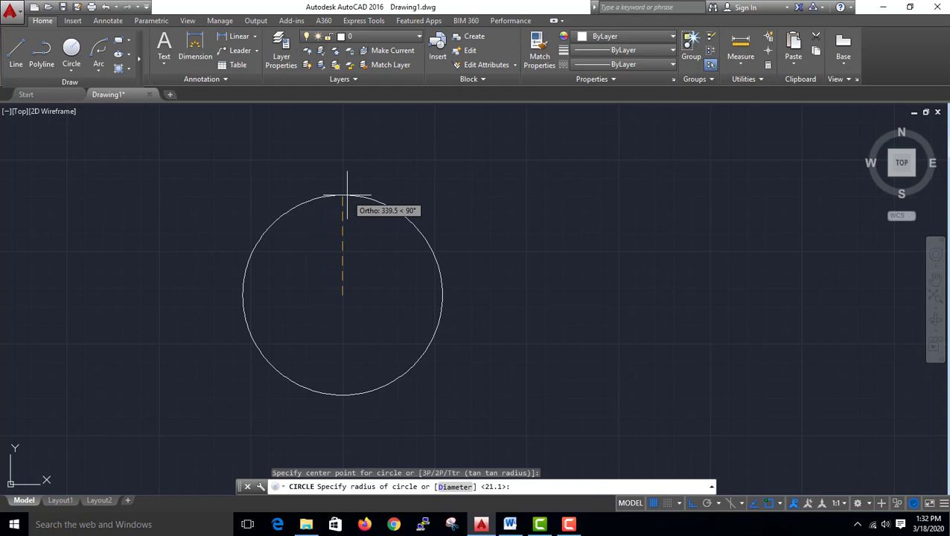
type("20")
key("Return")
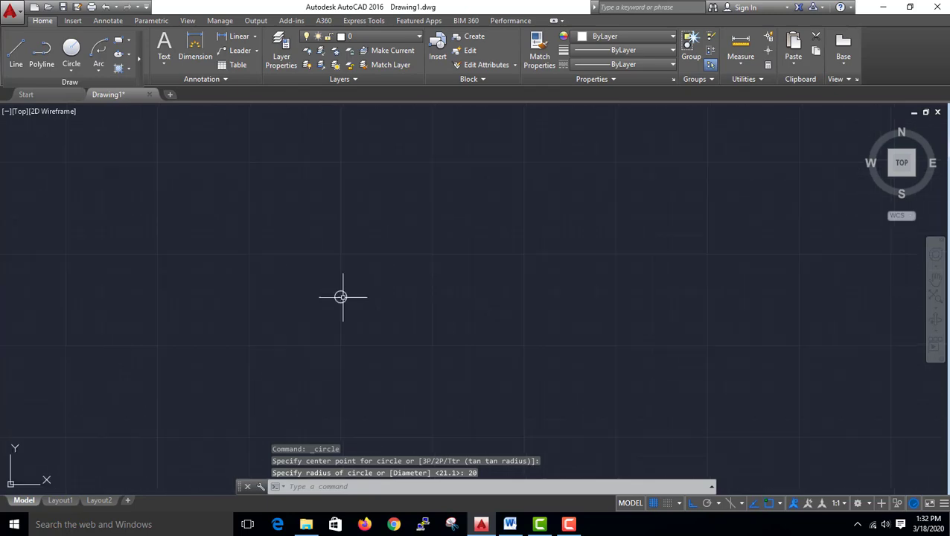
scroll(341, 295, "up", 8)
scroll(341, 297, "up", 2)
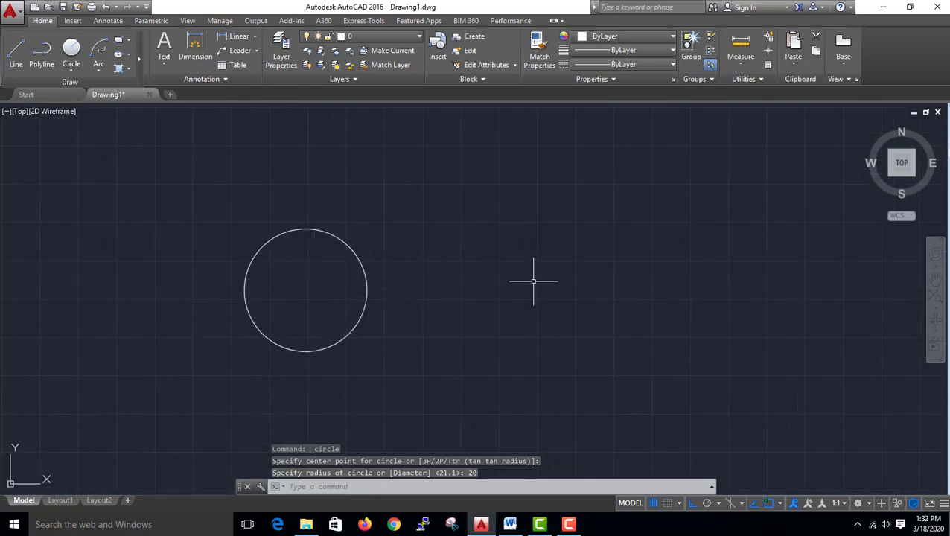
- Draw a diameter-20 circle with Center, Diameter to the right of the first circle
left_click(68, 67)
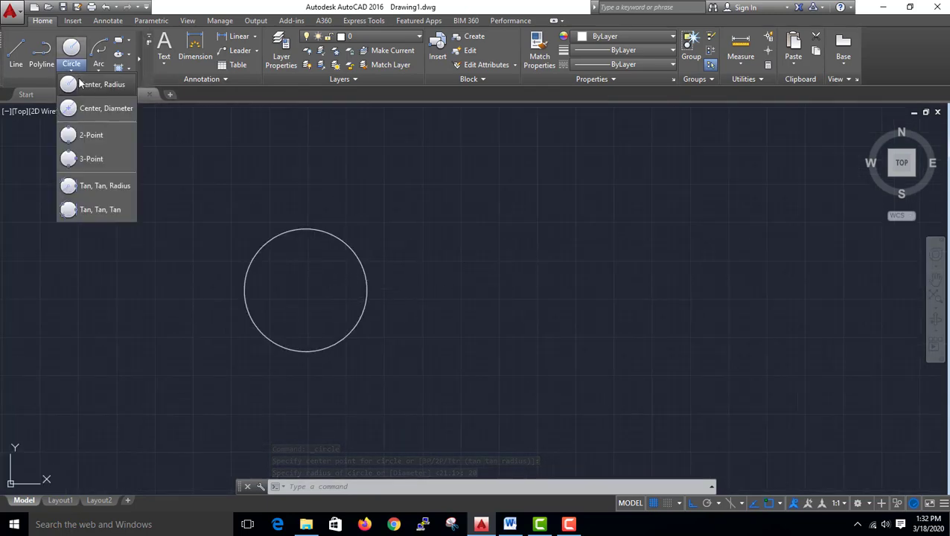
left_click(103, 112)
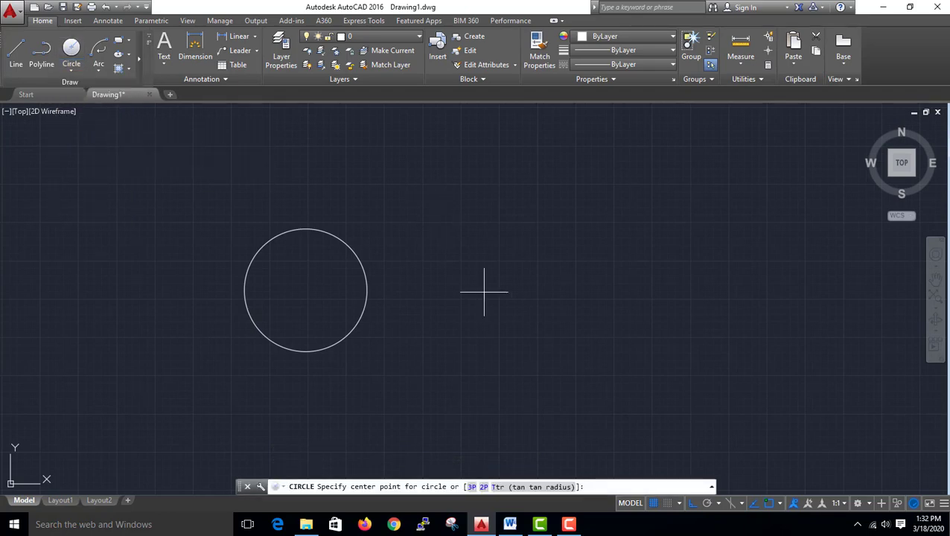
left_click(519, 311)
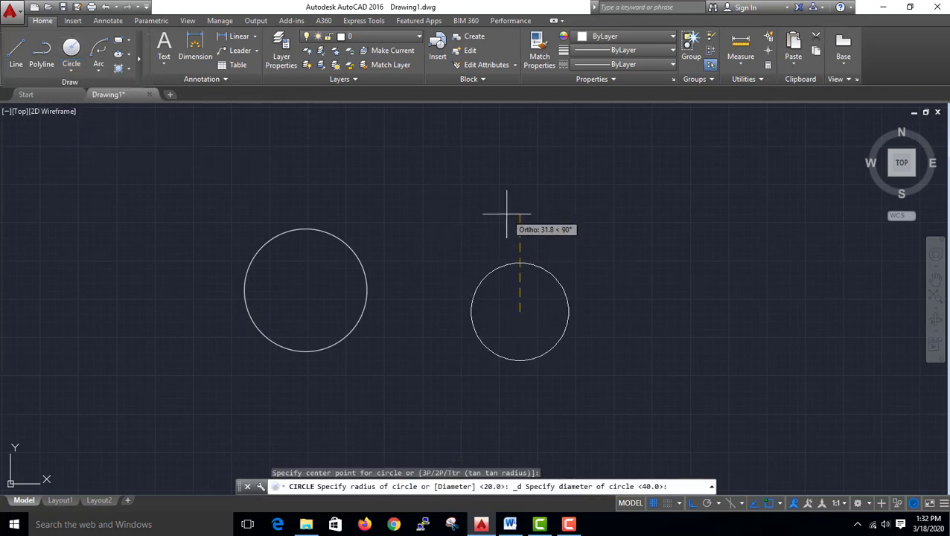
type("20")
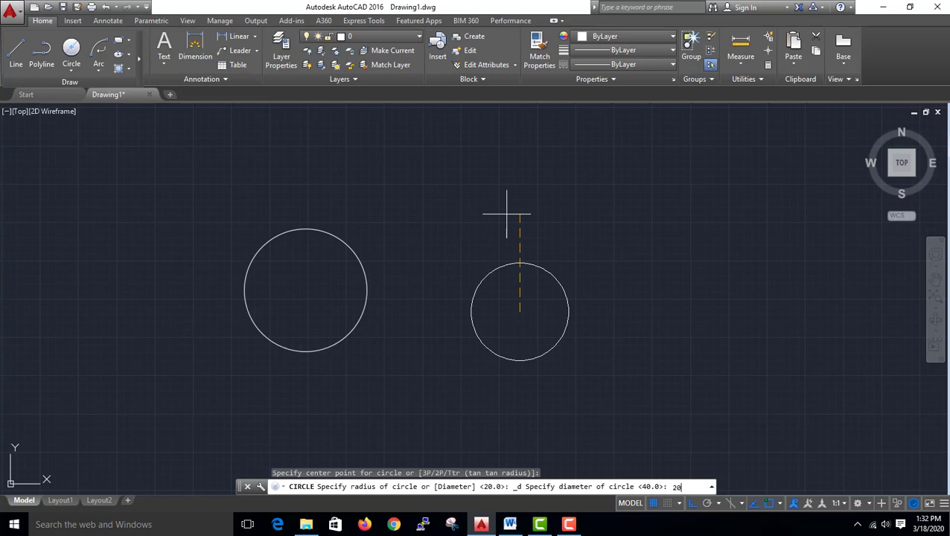
key("Return")
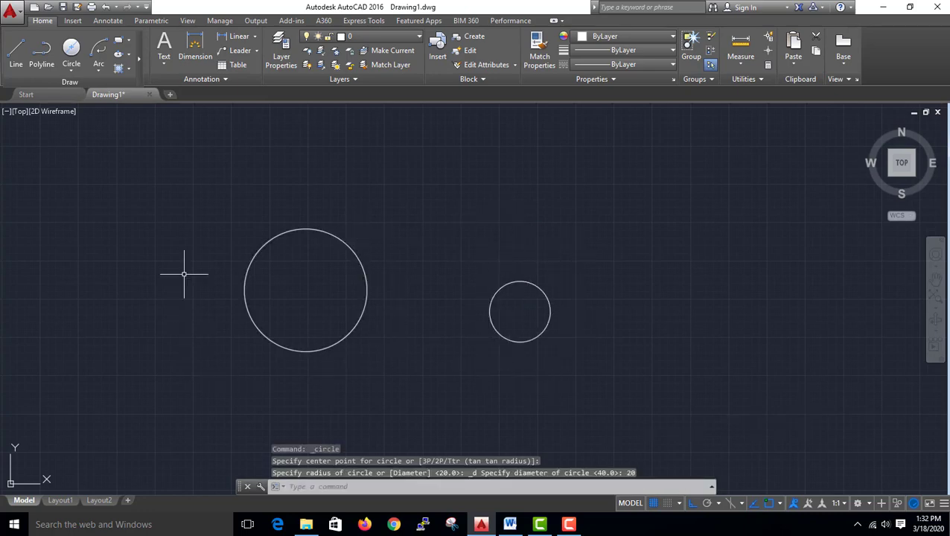
left_click(71, 70)
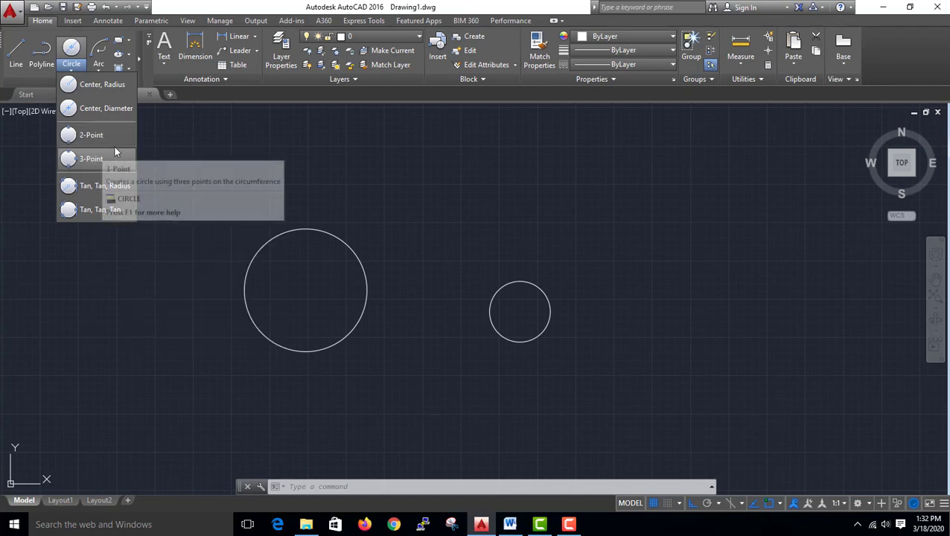
- Draw a three-sided line frame at the top right, open on the left
left_click(9, 53)
left_click(610, 141)
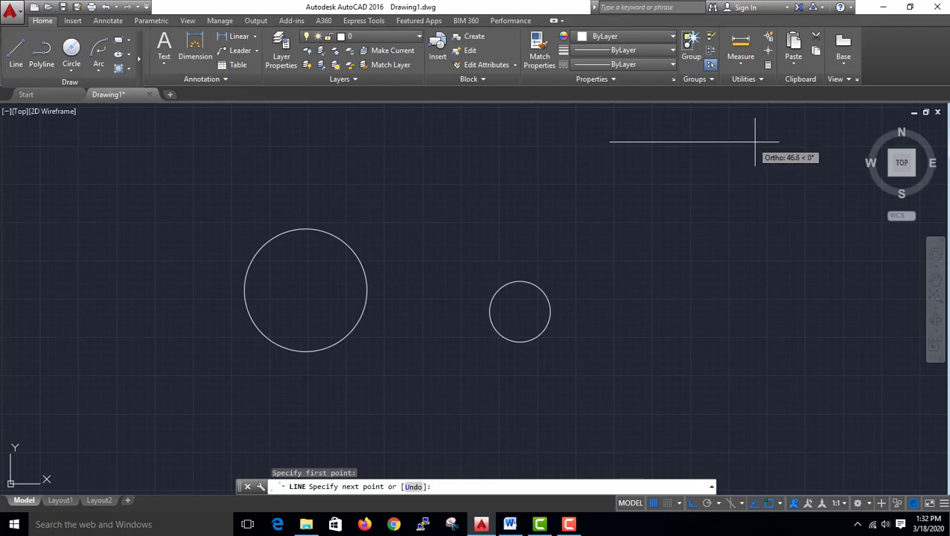
left_click(755, 141)
left_click(755, 180)
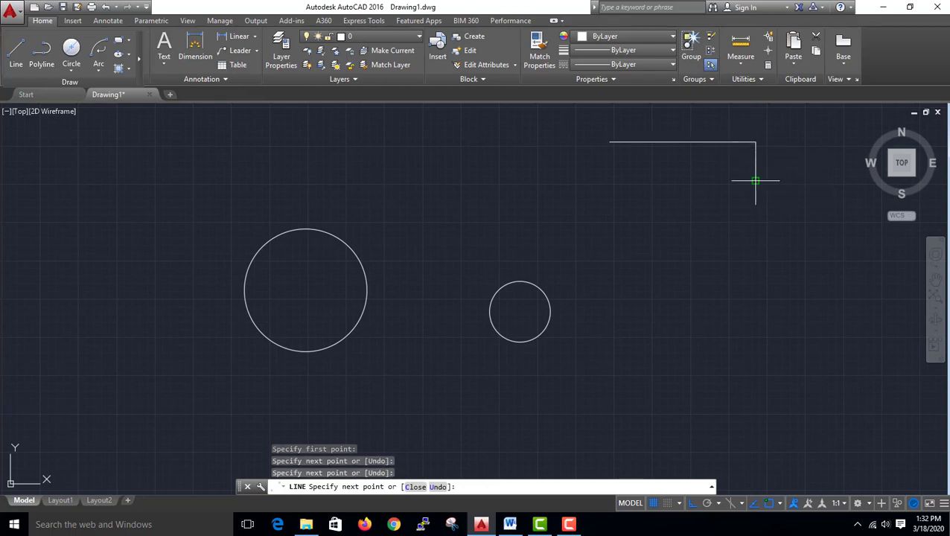
left_click(619, 182)
key("Return")
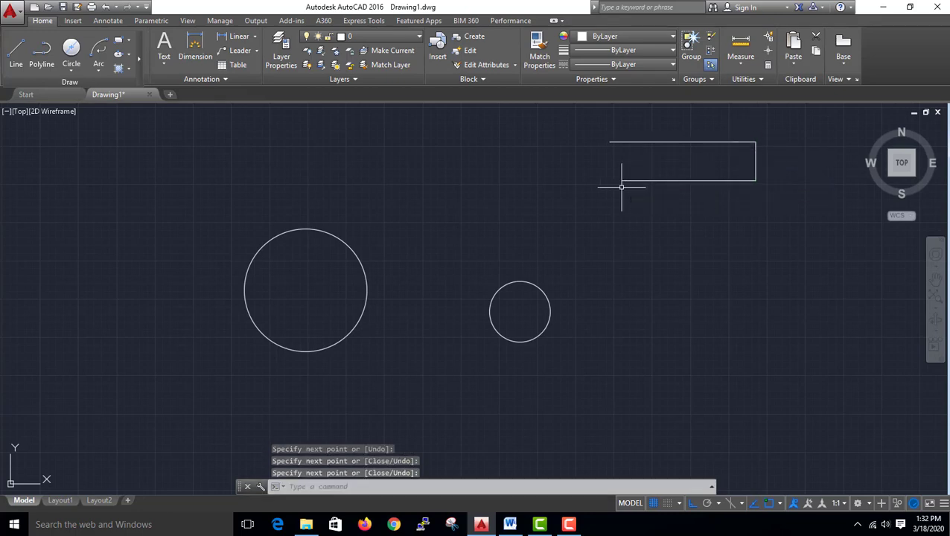
- Draw a 2-Point circle spanning the frame's top and bottom edges
left_click(74, 71)
left_click(89, 134)
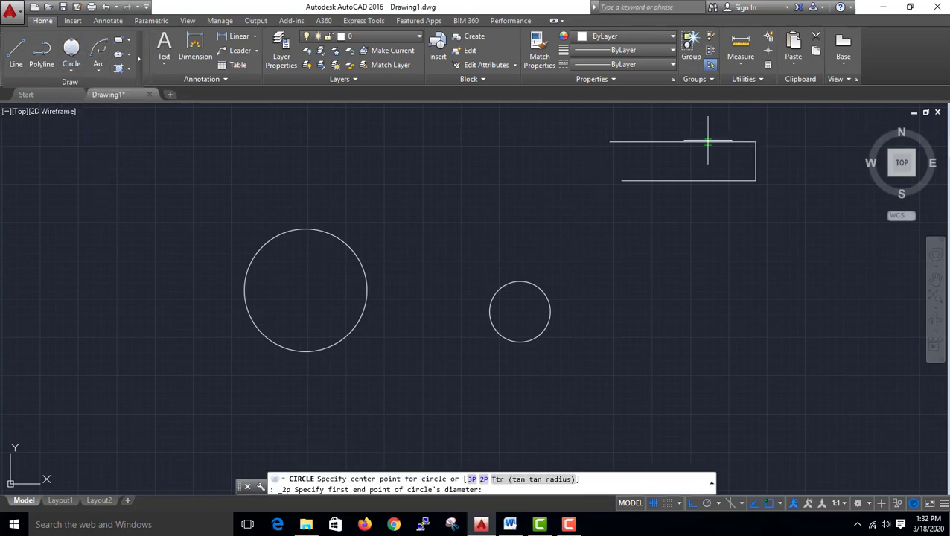
left_click(684, 142)
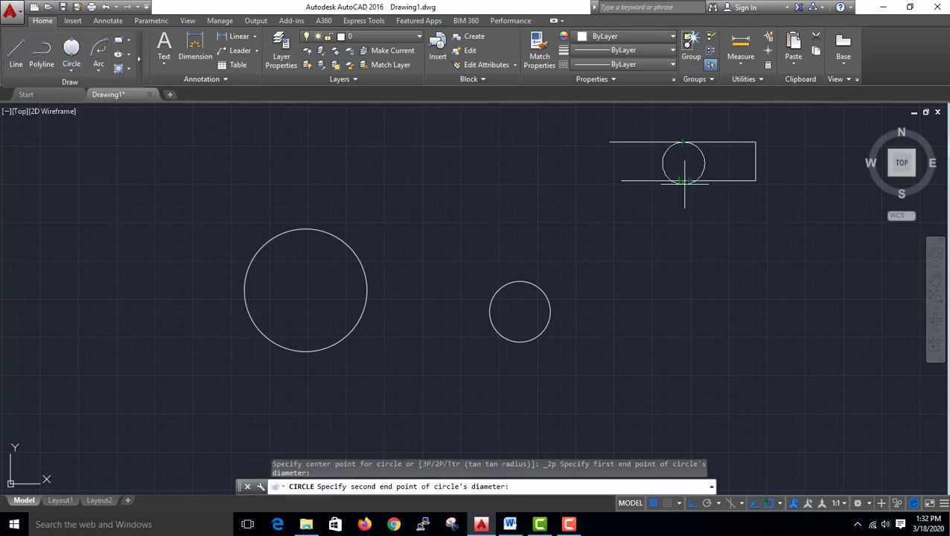
left_click(686, 181)
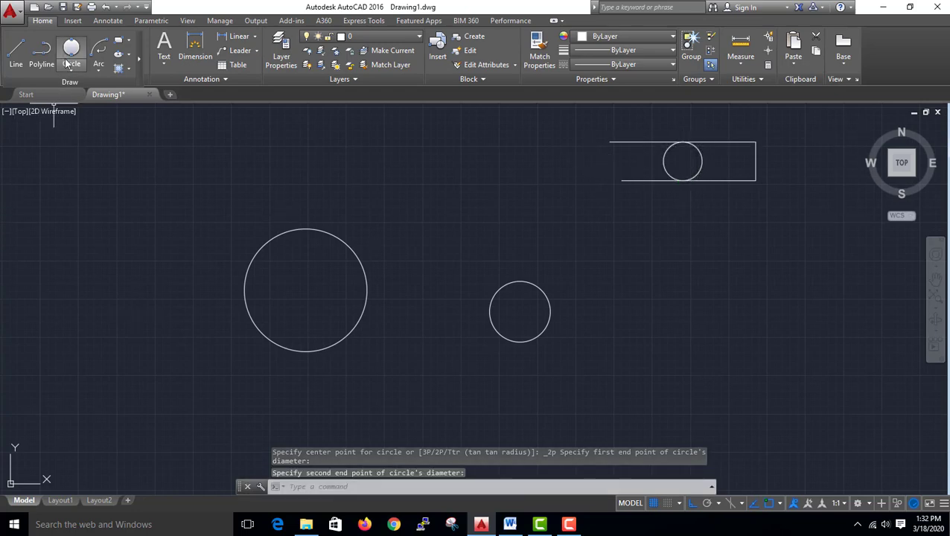
- Draw an upside-down U of three lines below the frame
left_click(23, 49)
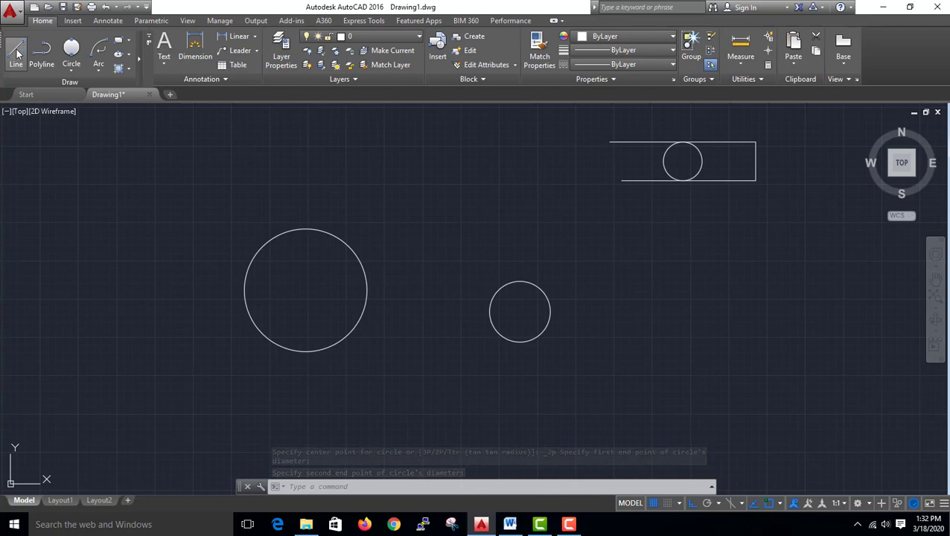
left_click(662, 336)
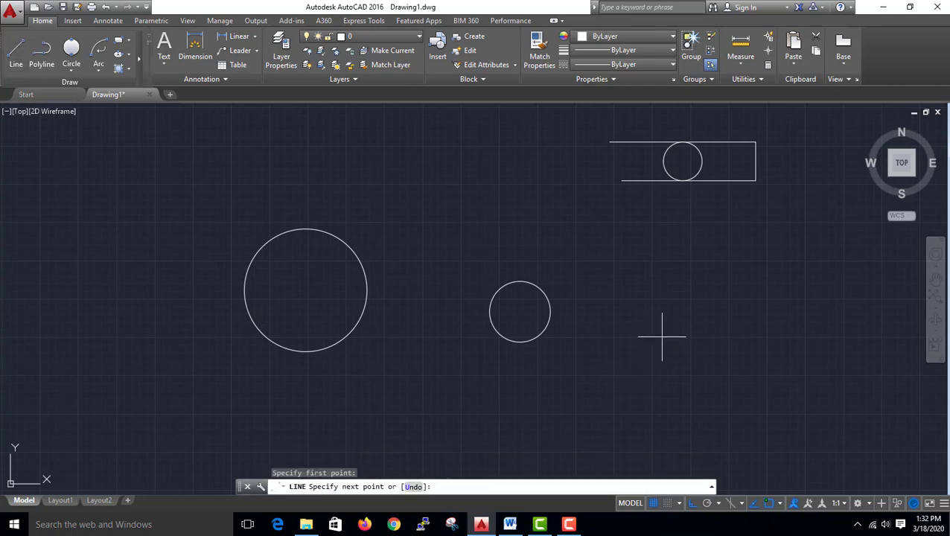
left_click(670, 247)
left_click(733, 256)
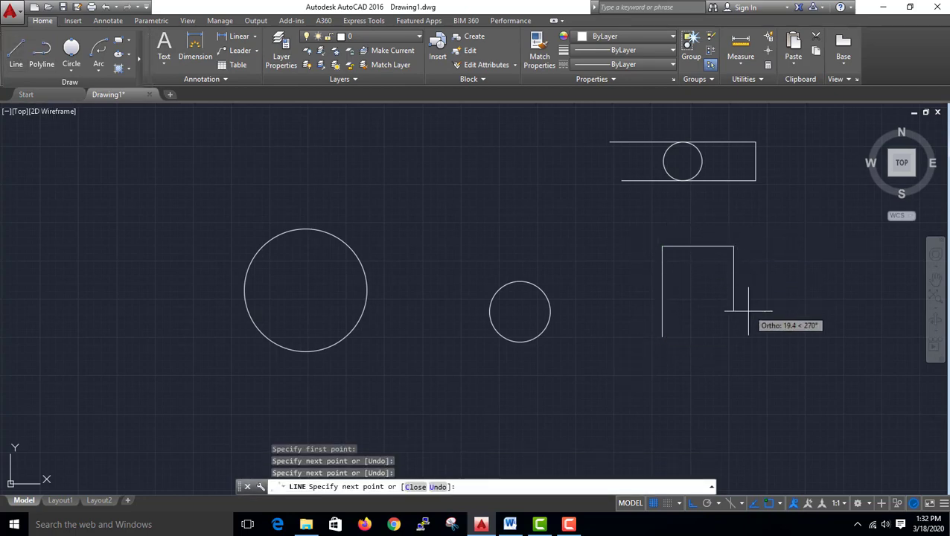
left_click(741, 335)
key("Return")
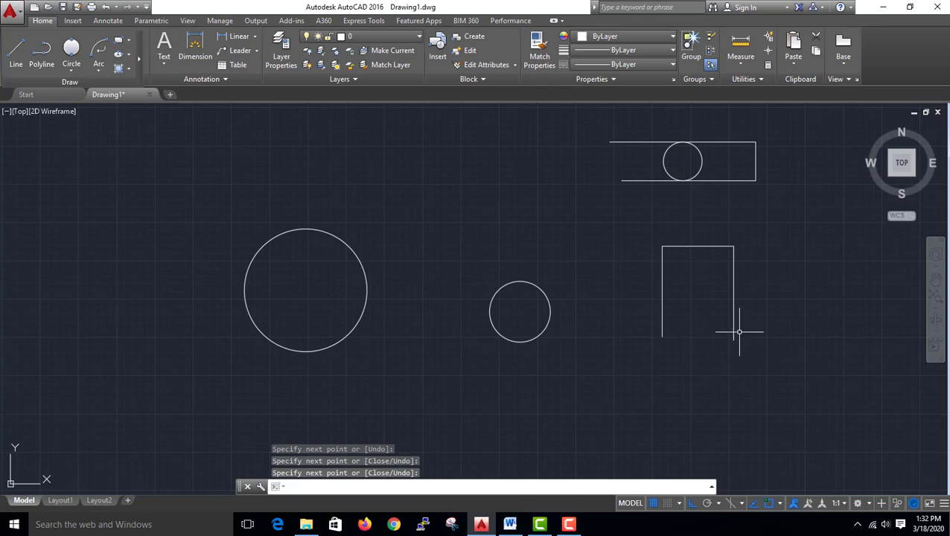
left_click(73, 70)
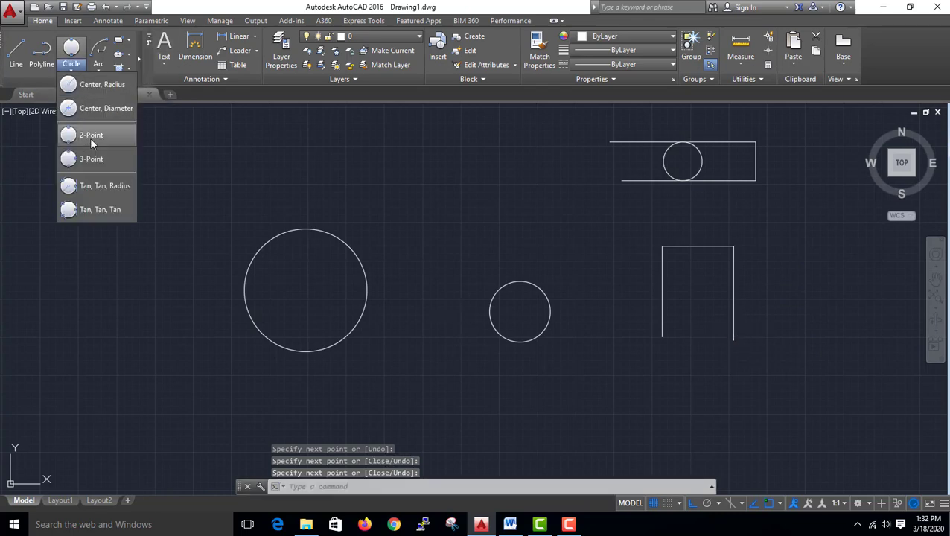
- Draw a 3-Point circle through the U shape's top, right and left edges
left_click(92, 159)
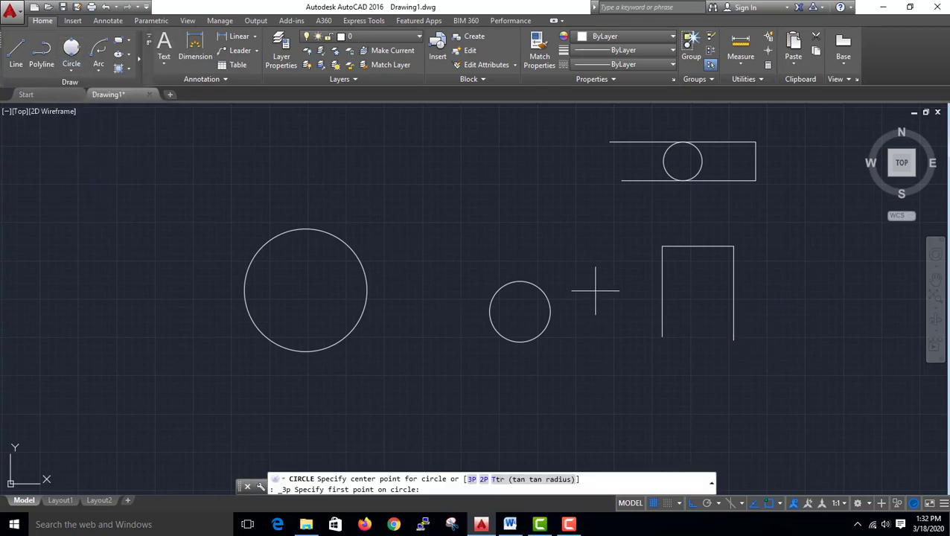
left_click(697, 247)
left_click(733, 282)
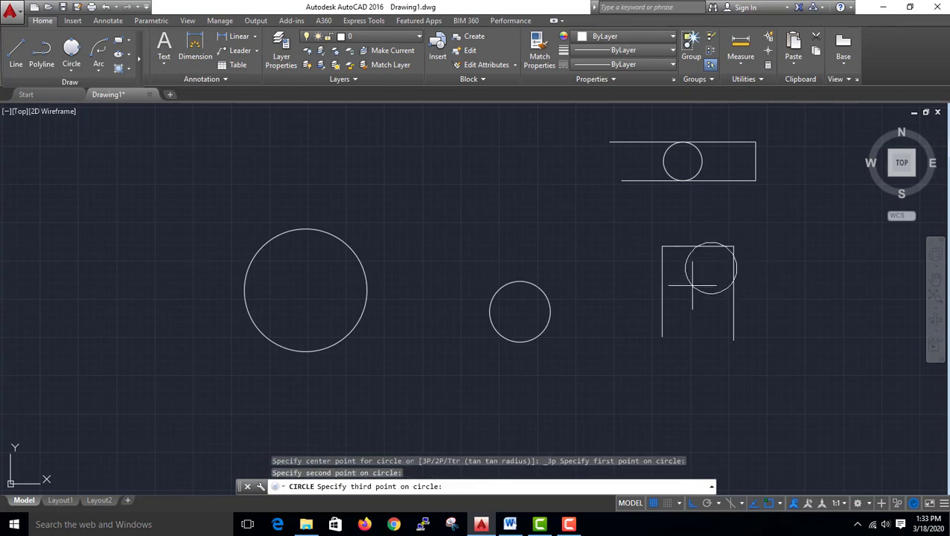
left_click(661, 284)
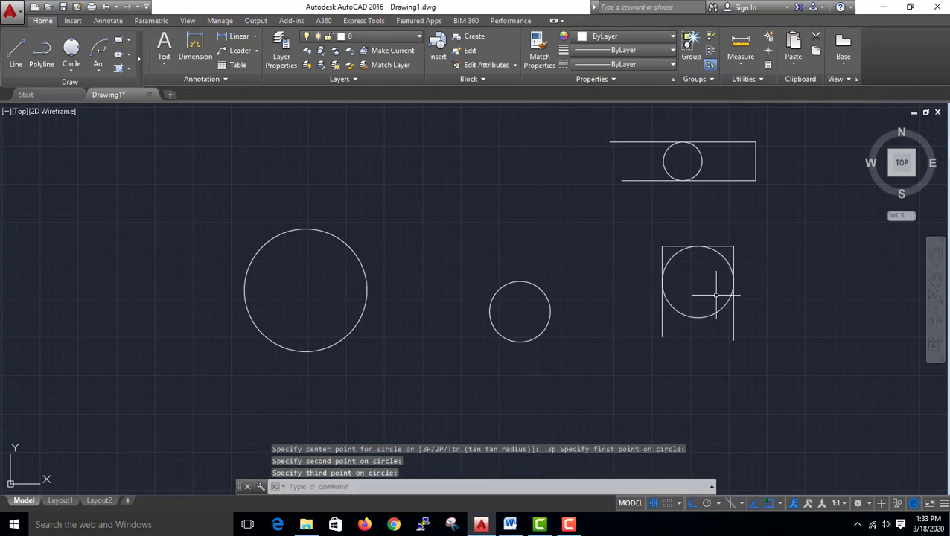
left_click(71, 72)
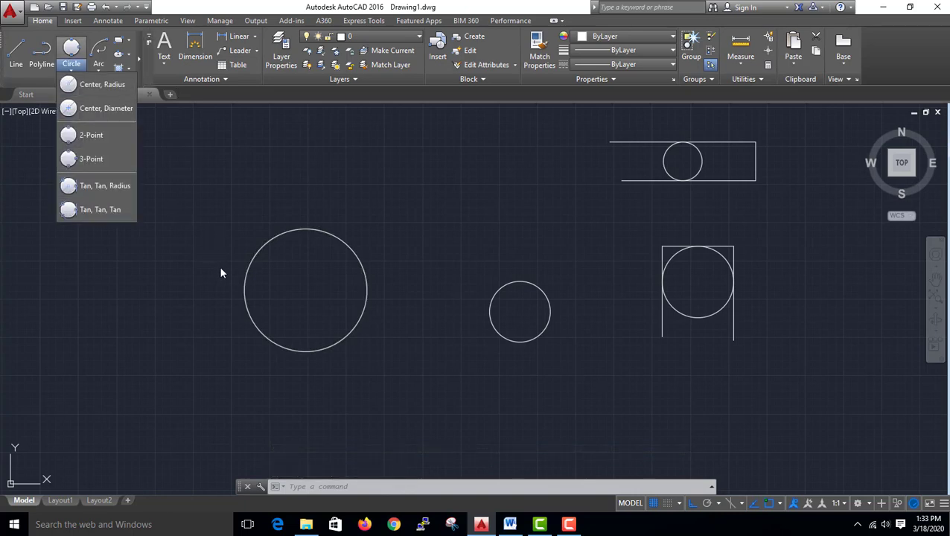
left_click(233, 179)
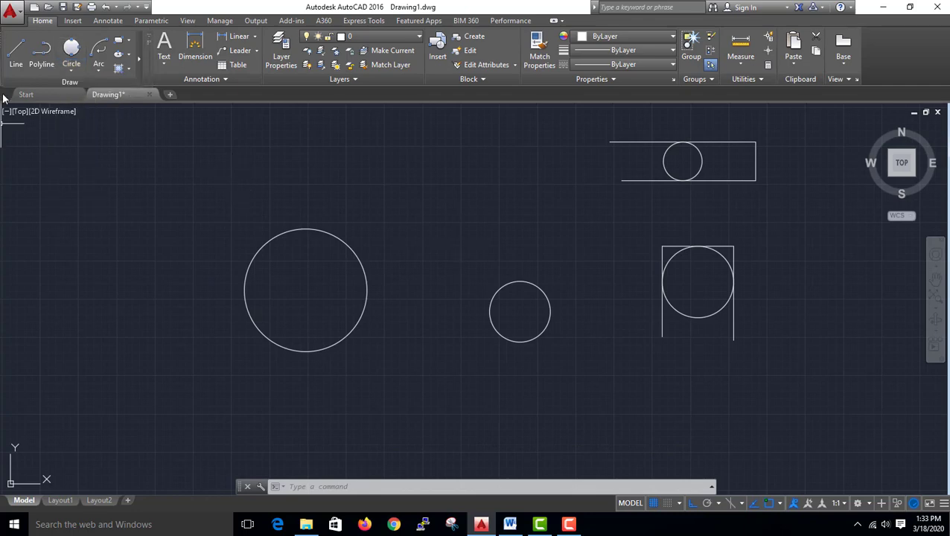
- With Ortho off, draw a slanted line meeting a horizontal line in a wedge
left_click(607, 364)
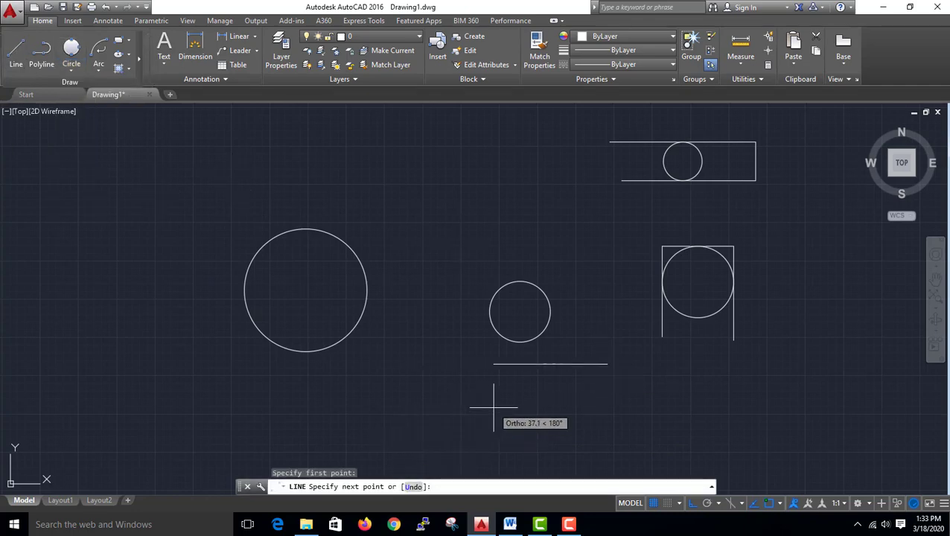
key("F8")
left_click(438, 433)
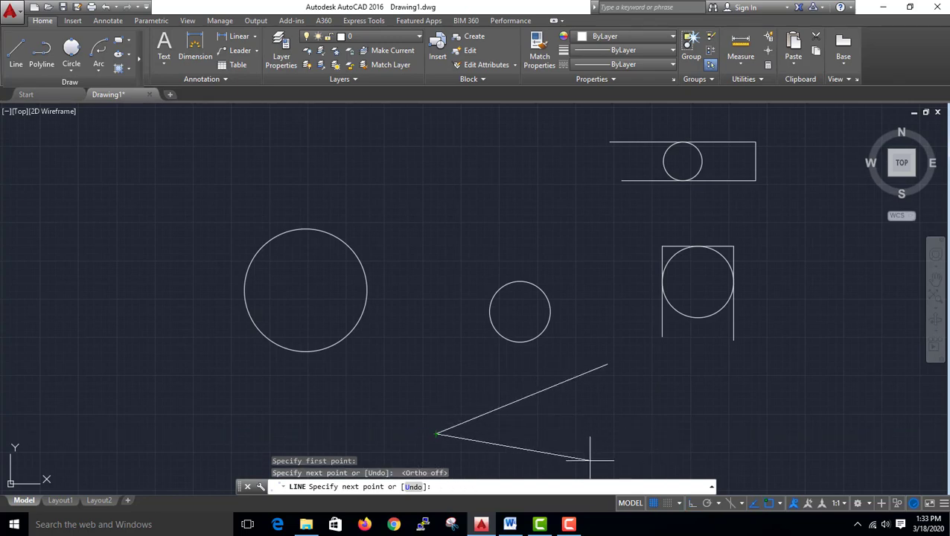
left_click(663, 433)
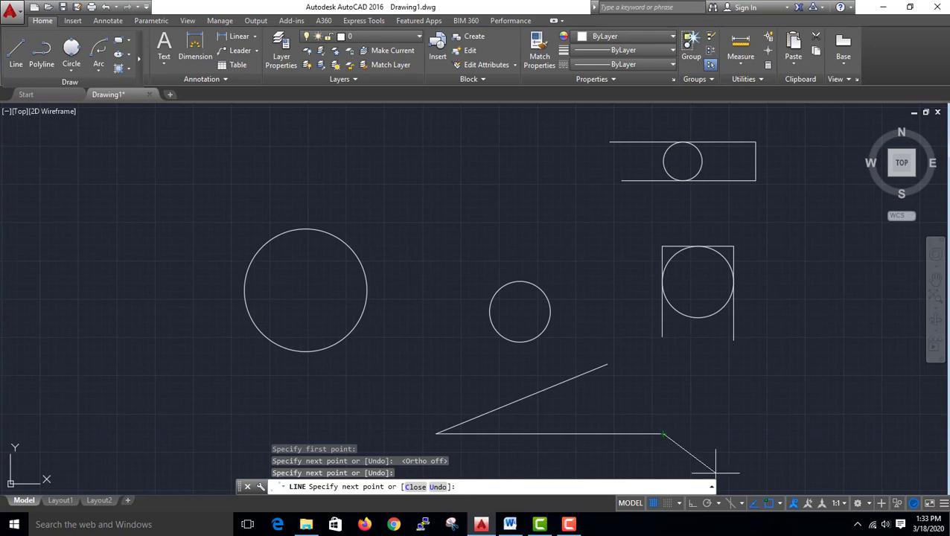
key("Escape")
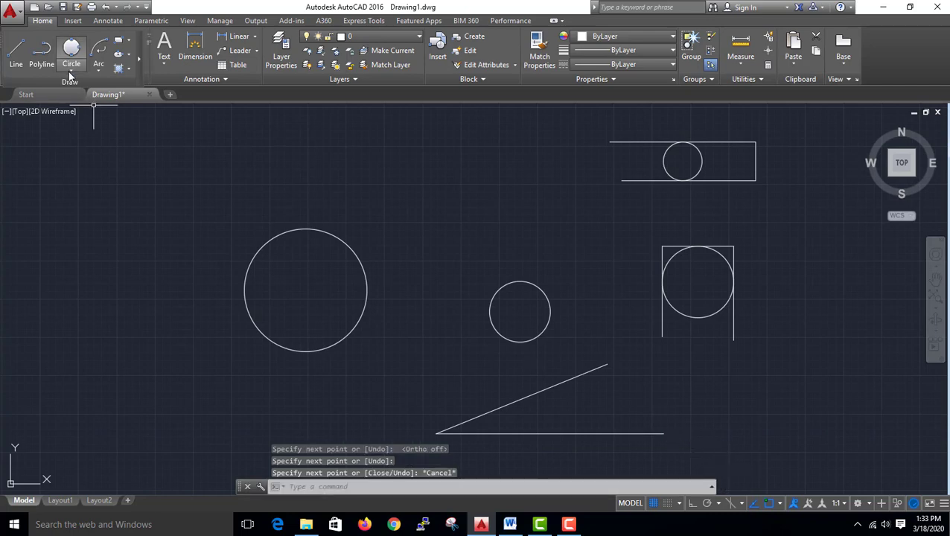
- Draw a Tan, Tan, Radius circle of radius 5 touching the slanted and horizontal lines
left_click(70, 74)
left_click(90, 184)
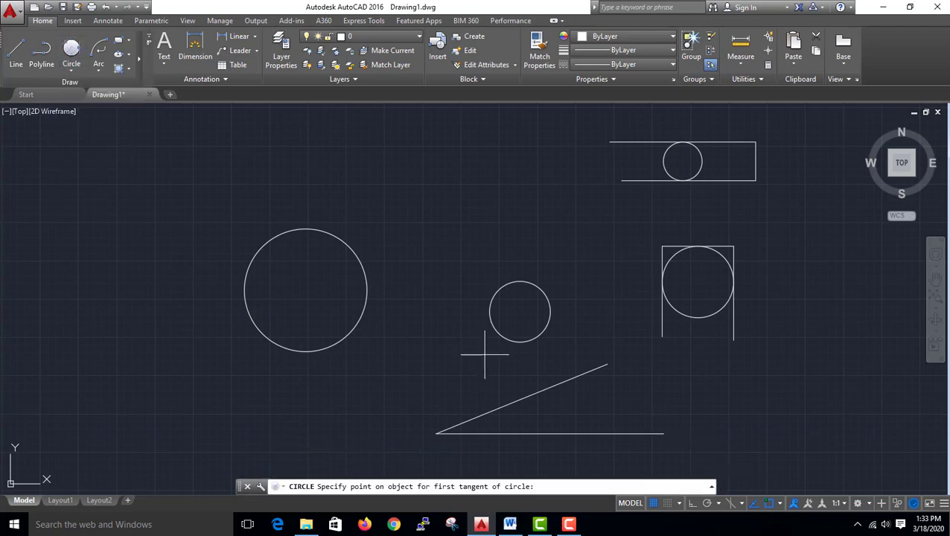
left_click(508, 403)
left_click(513, 432)
type("5")
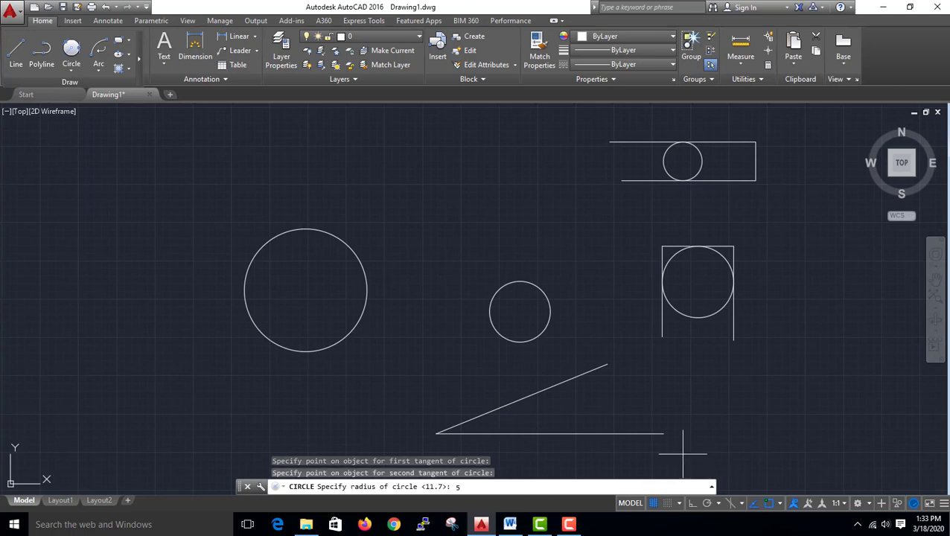
key("Return")
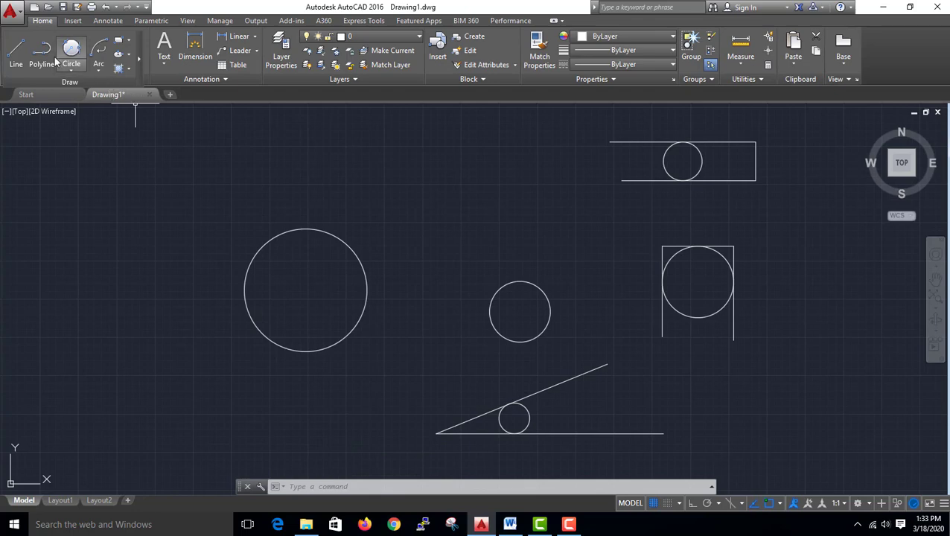
- Draw a three-line open outline at the upper left: slanted, vertical, slanted
left_click(15, 60)
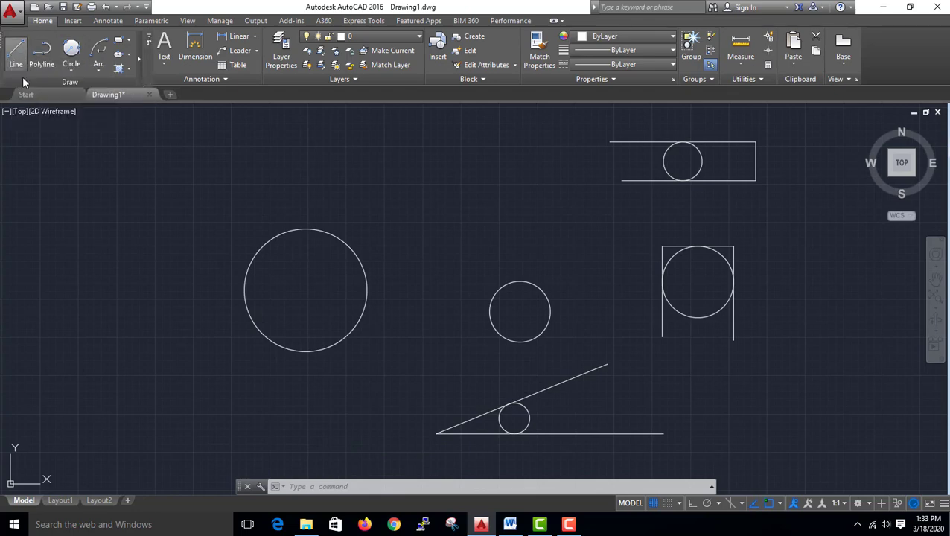
left_click(65, 154)
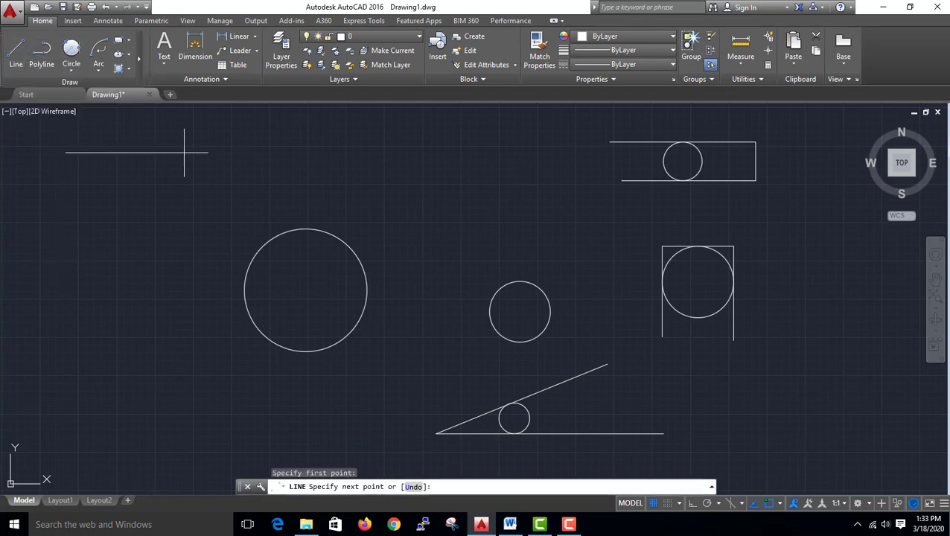
left_click(242, 177)
left_click(242, 242)
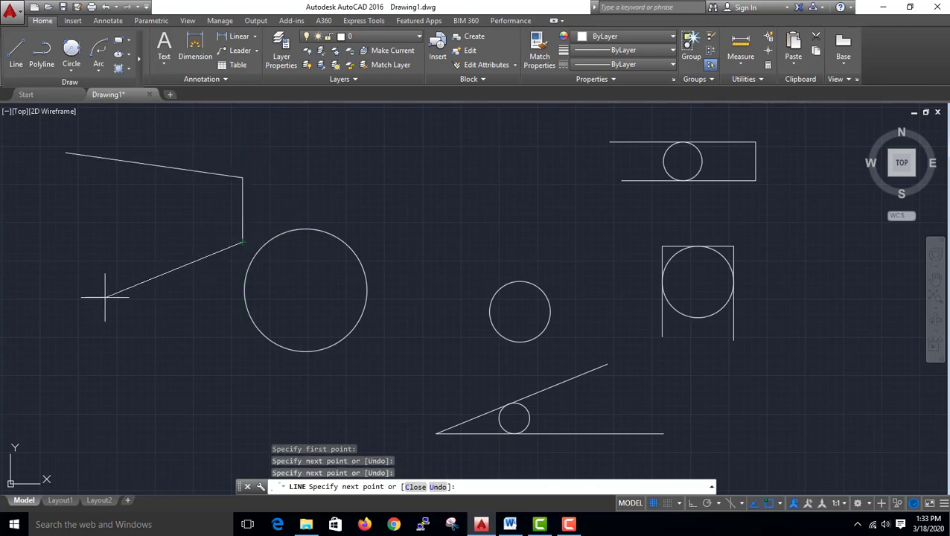
left_click(76, 281)
key("Return")
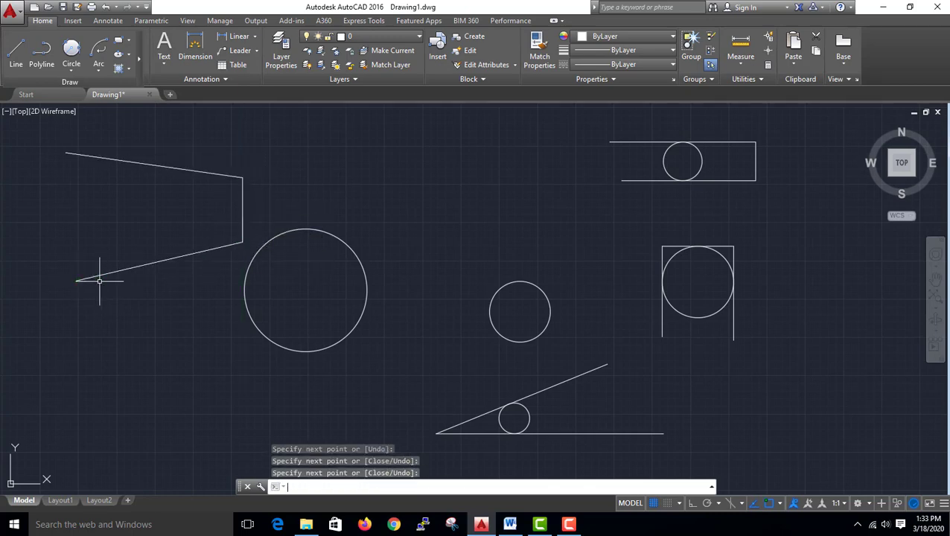
- Draw a Tan, Tan, Tan circle touching all three lines of the outline
left_click(72, 67)
left_click(88, 206)
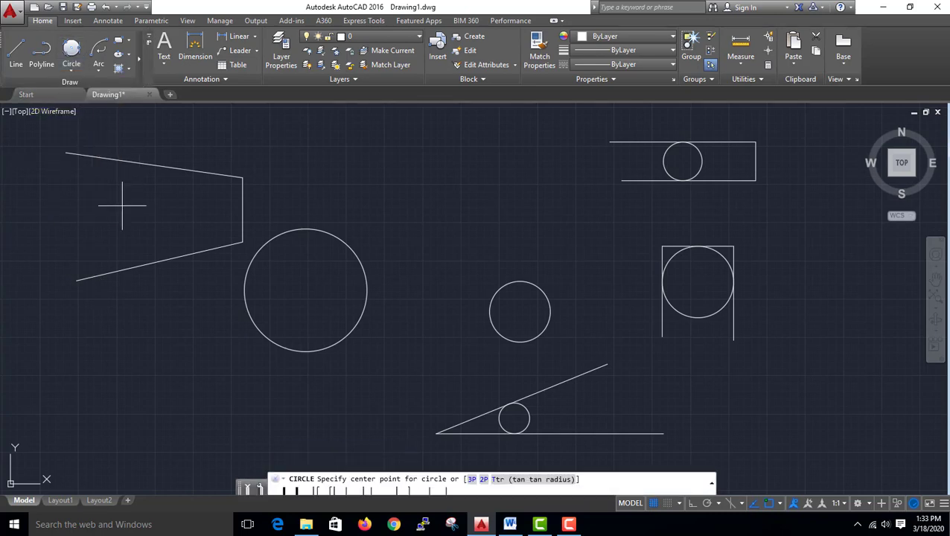
left_click(181, 177)
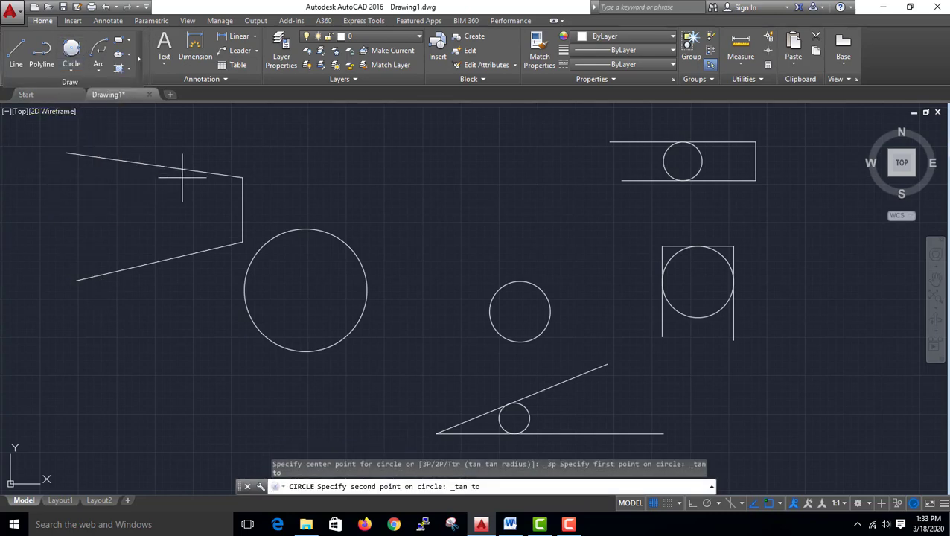
left_click(242, 211)
left_click(192, 253)
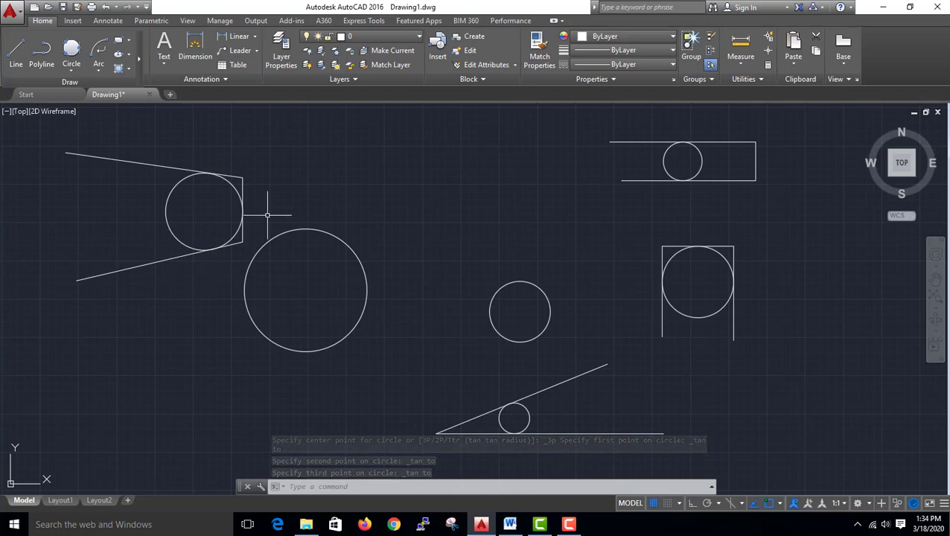
scroll(763, 166, "down", 2)
- Pan the view right and draw a 3-Point arc in the empty left area
scroll(676, 180, "down", 2)
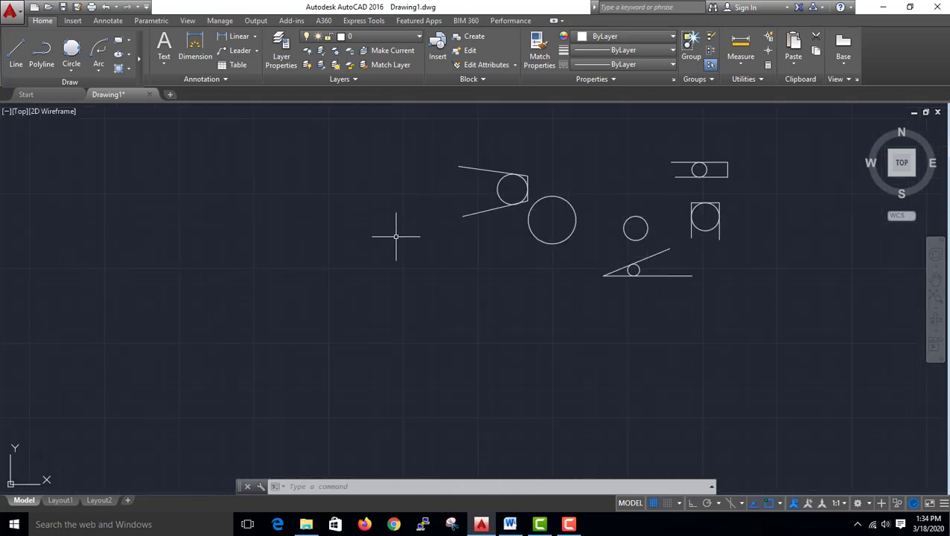
middle_click_drag(396, 237, 613, 259)
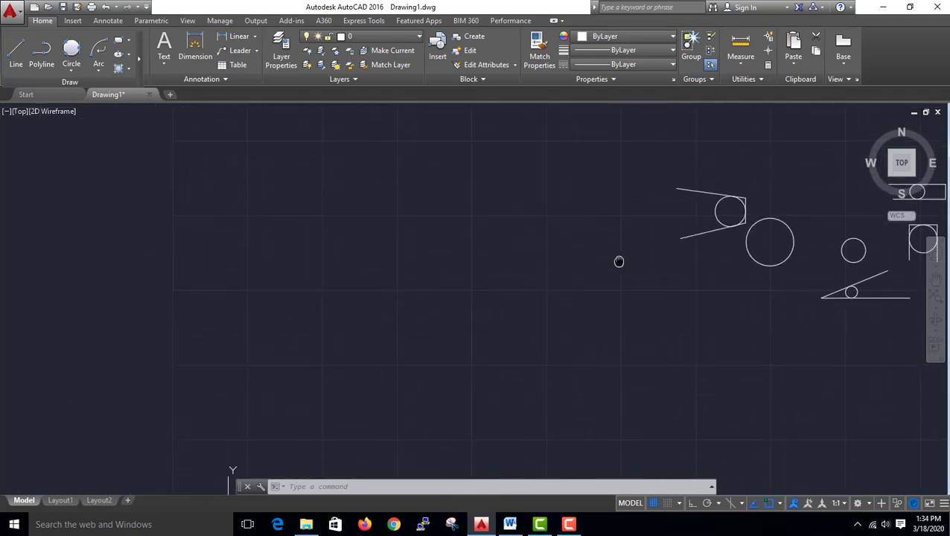
left_click(98, 71)
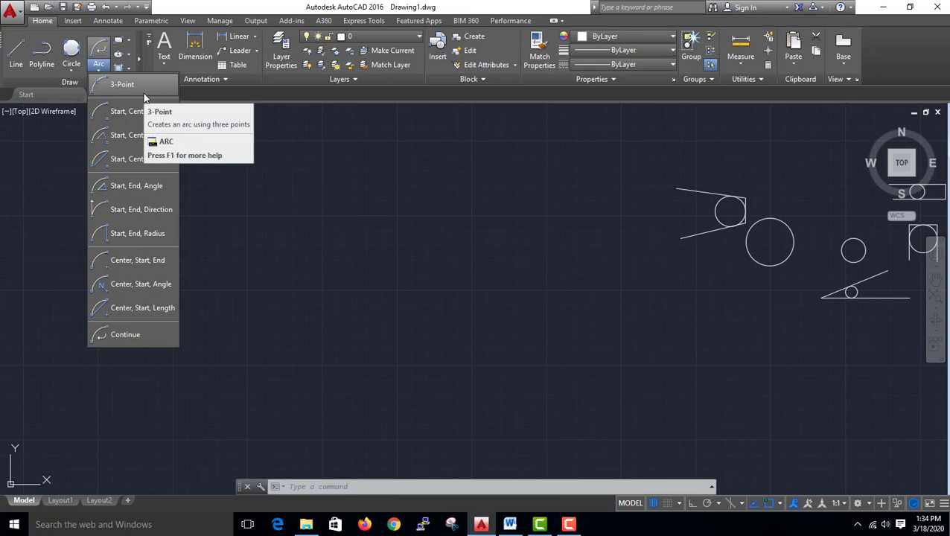
mouse_move(122, 85)
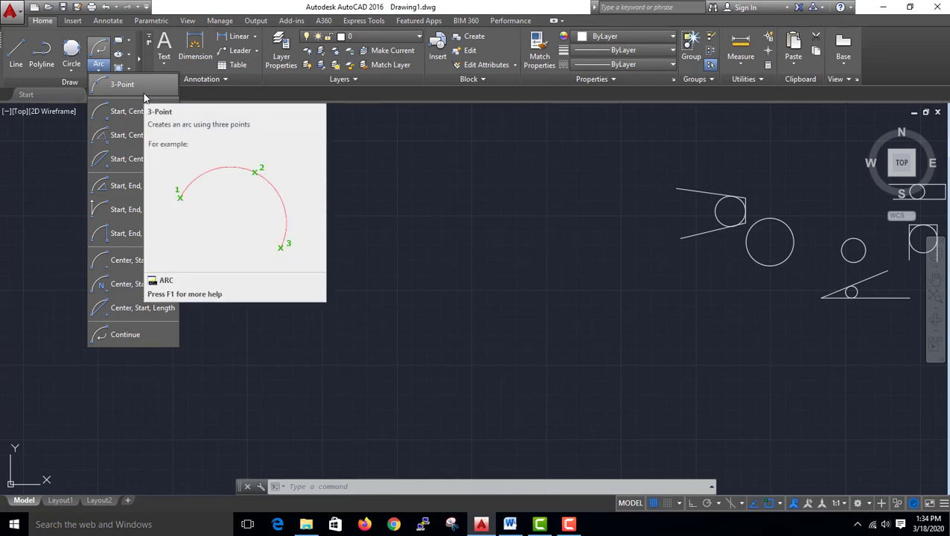
left_click(145, 94)
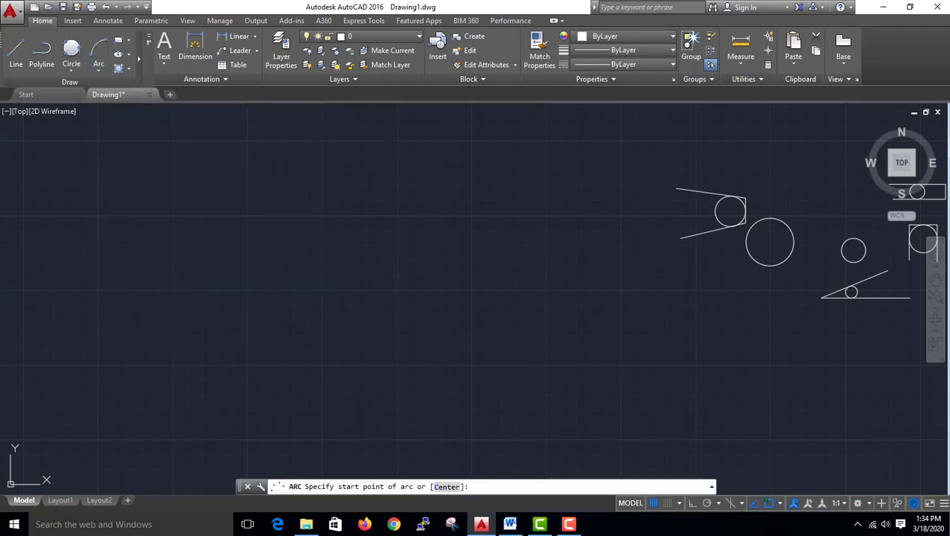
left_click(171, 337)
left_click(171, 255)
left_click(239, 228)
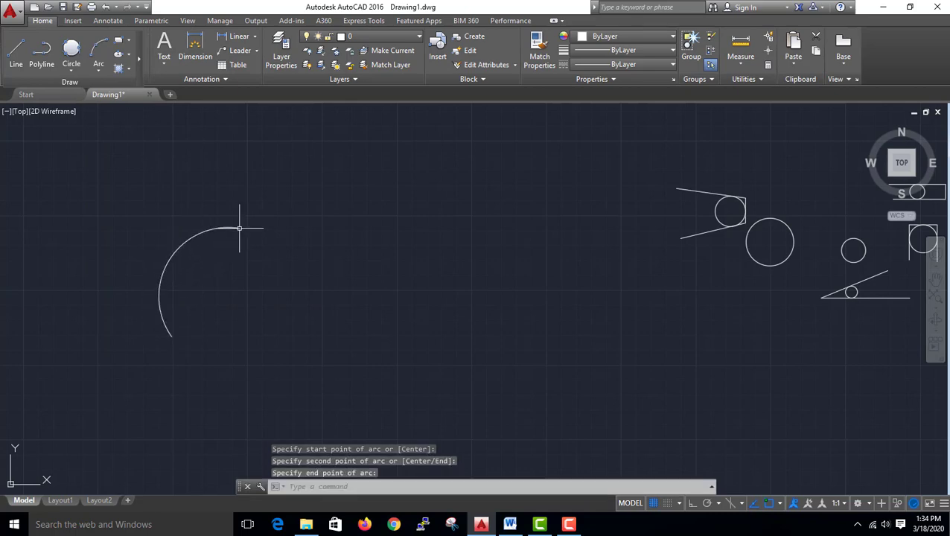
left_click(99, 68)
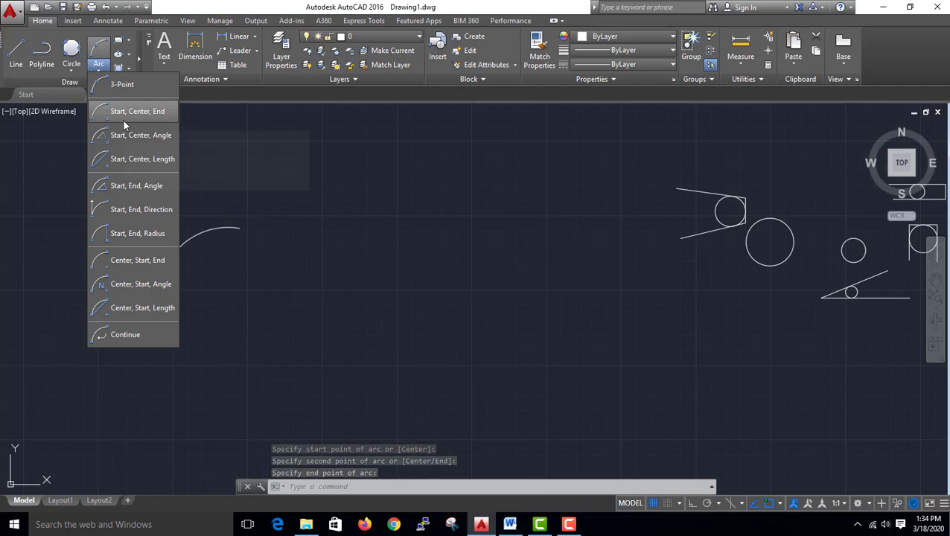
- Draw a Start, Center, End arc near the top
left_click(124, 124)
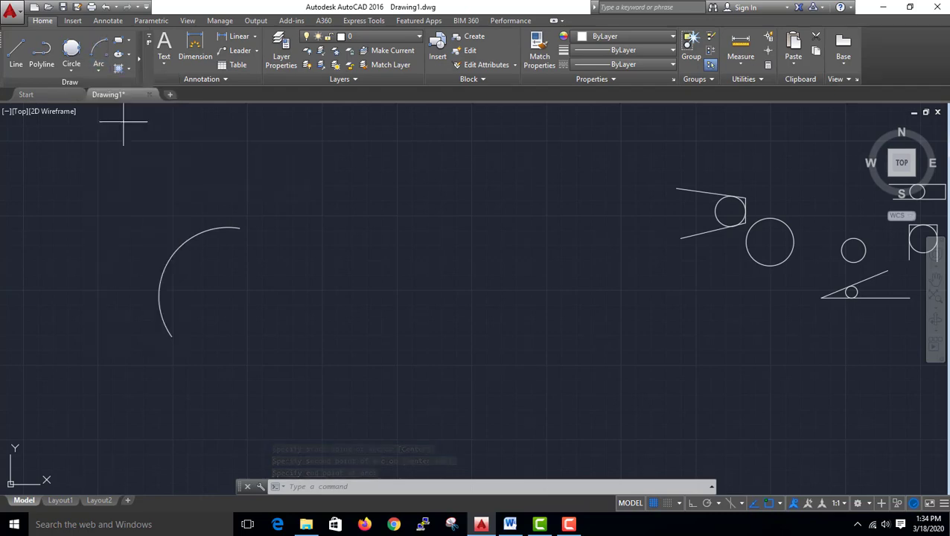
left_click(337, 140)
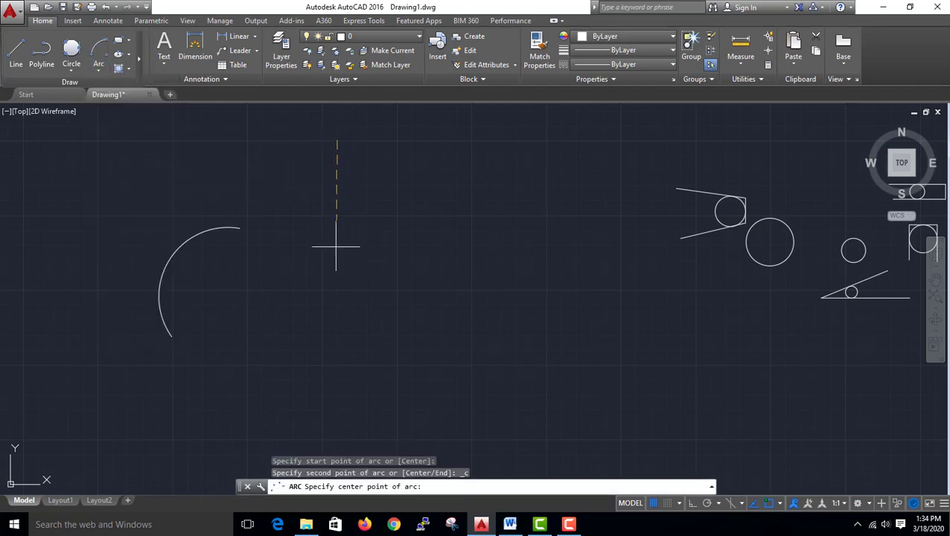
left_click(336, 222)
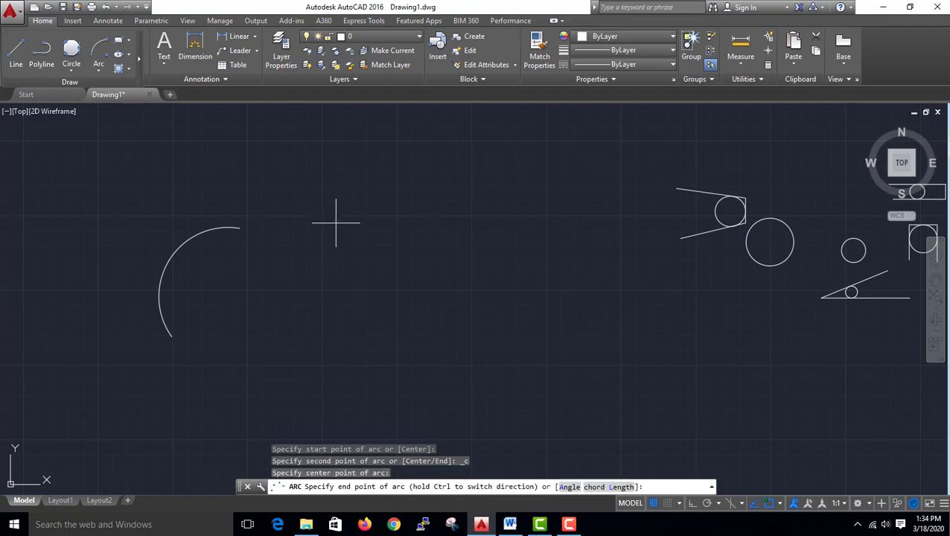
left_click(279, 200)
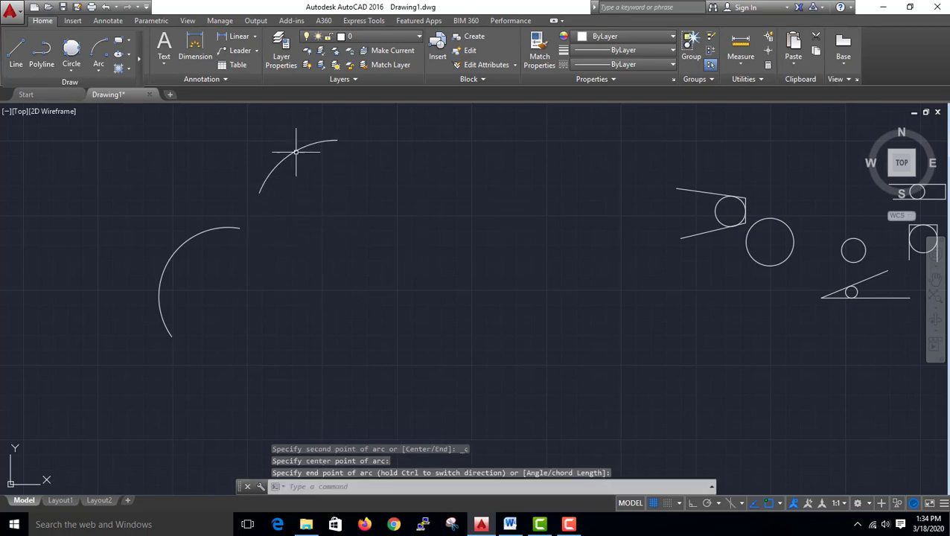
- Draw a Start, Center, Angle arc with a 60° included angle beside it
left_click(101, 70)
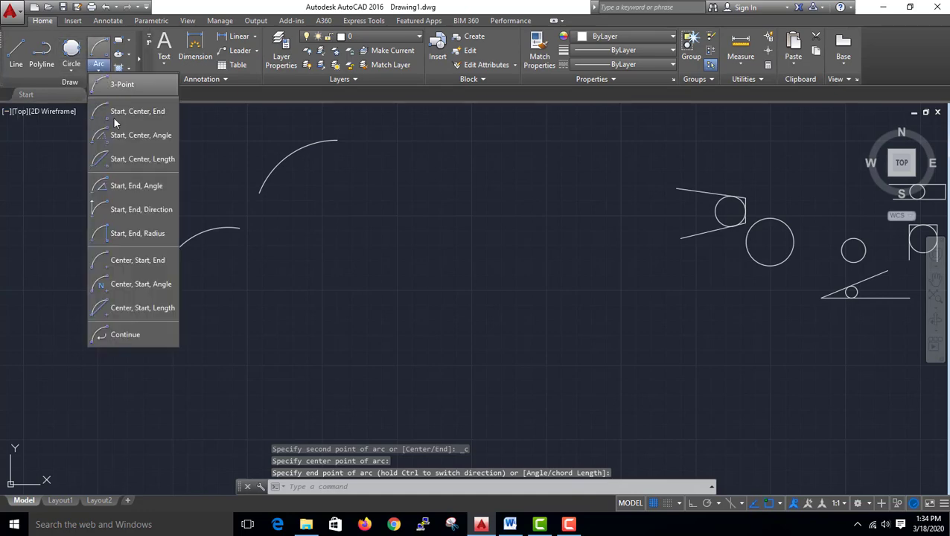
left_click(122, 137)
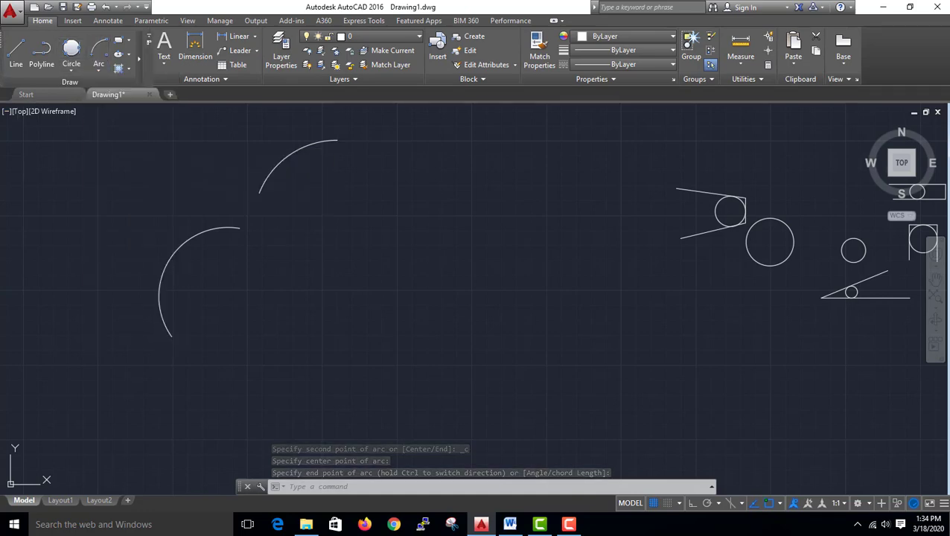
left_click(395, 229)
left_click(395, 294)
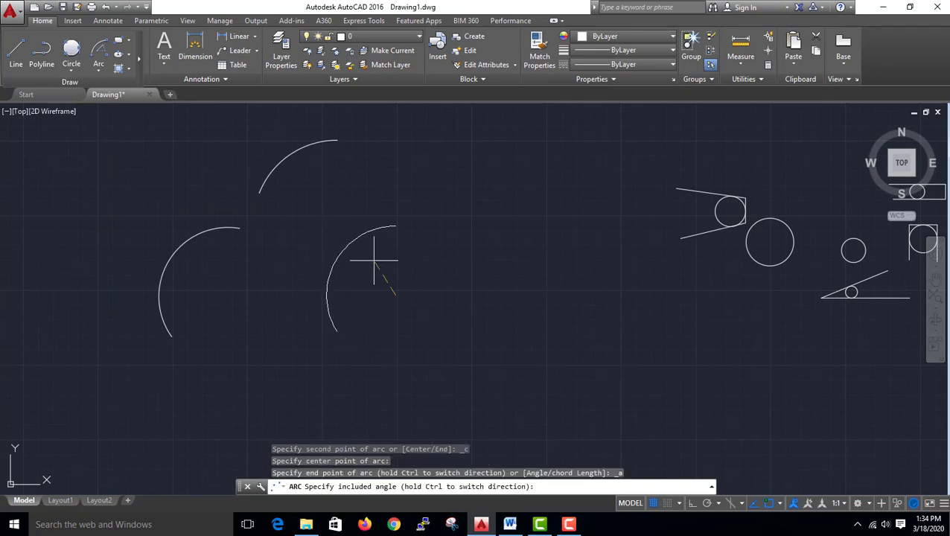
type("60")
key("Return")
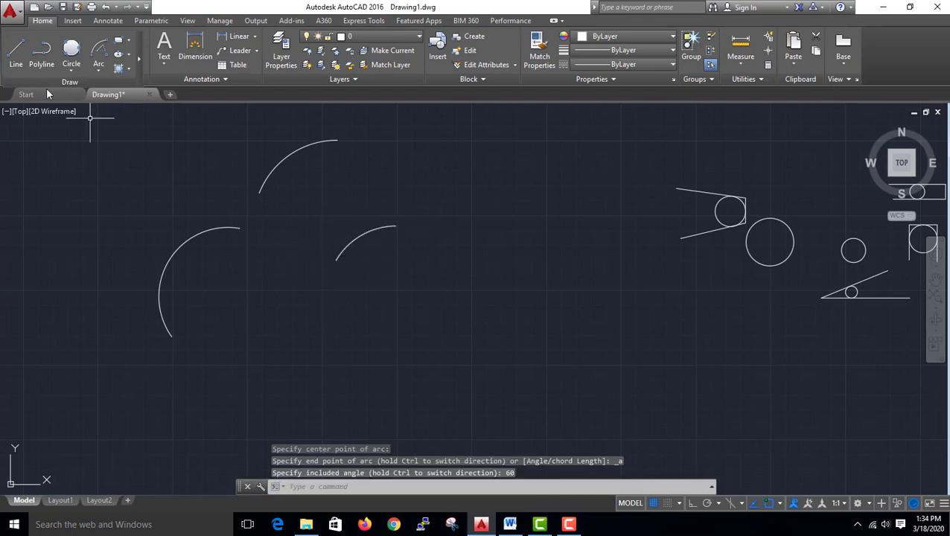
left_click(101, 67)
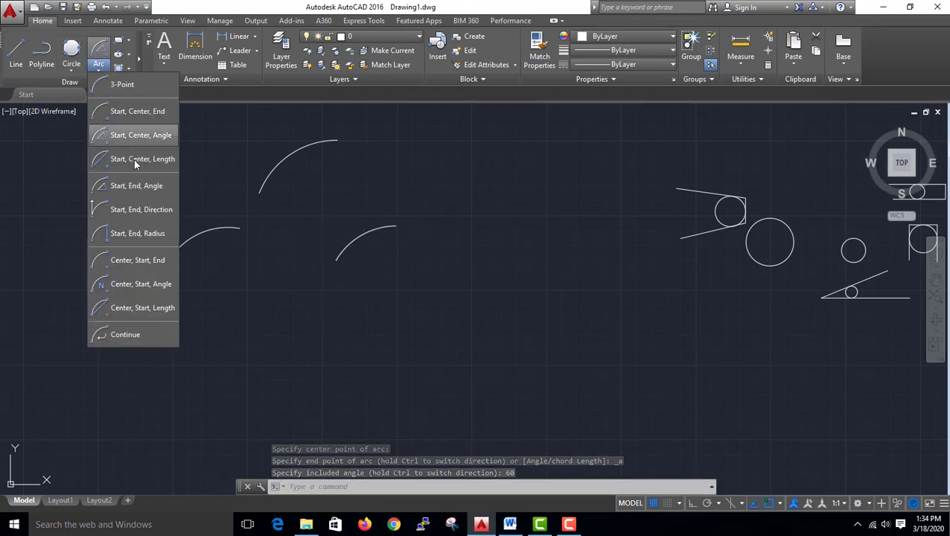
- Draw a Start, Center, Length arc with an 80-unit chord near the bottom, then zoom out
left_click(135, 160)
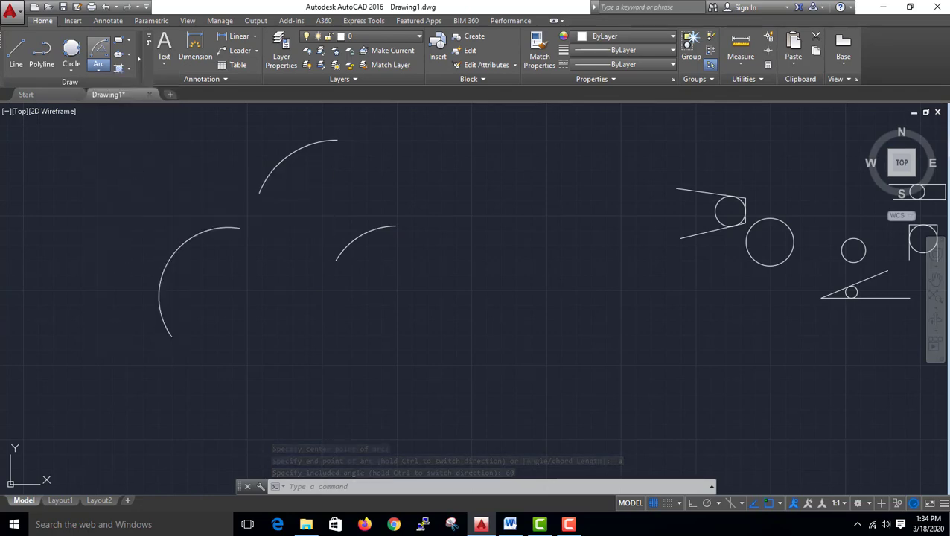
left_click(538, 364)
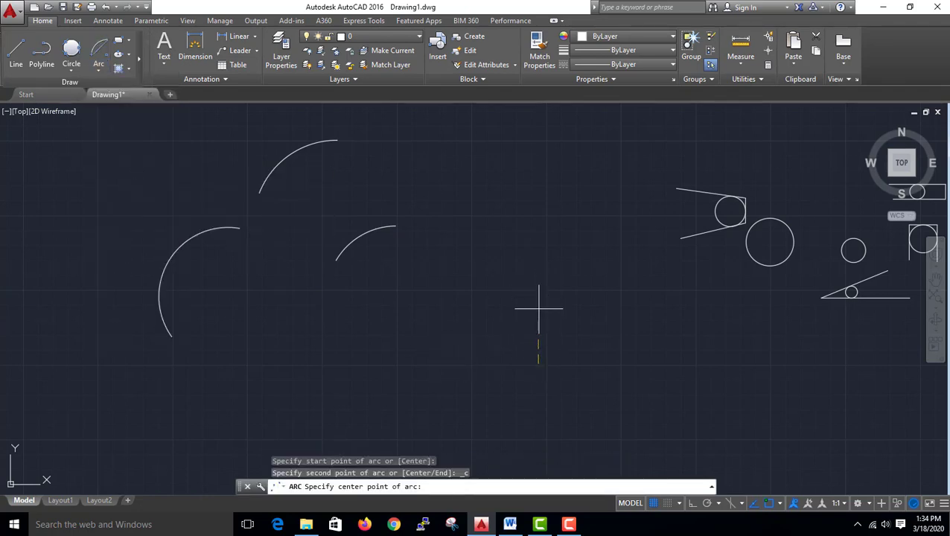
left_click(538, 415)
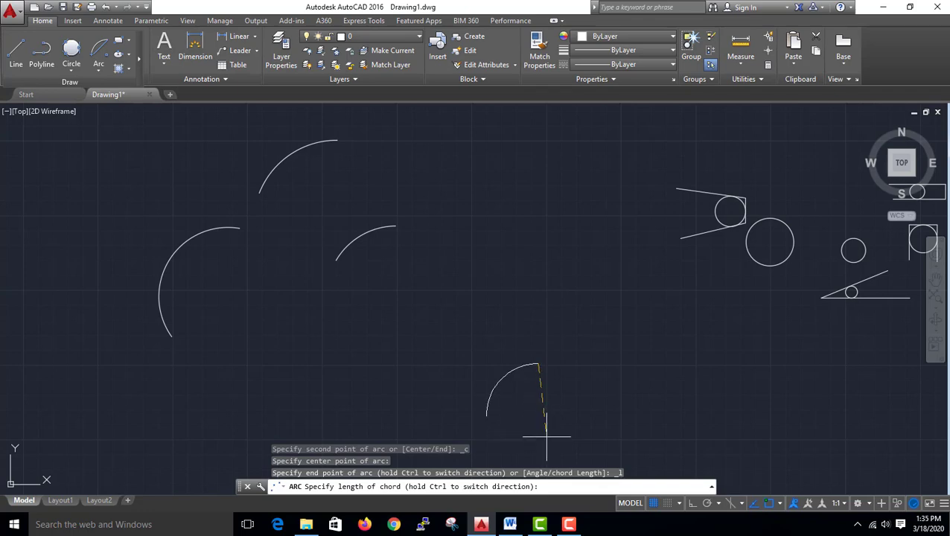
type("80")
key("Return")
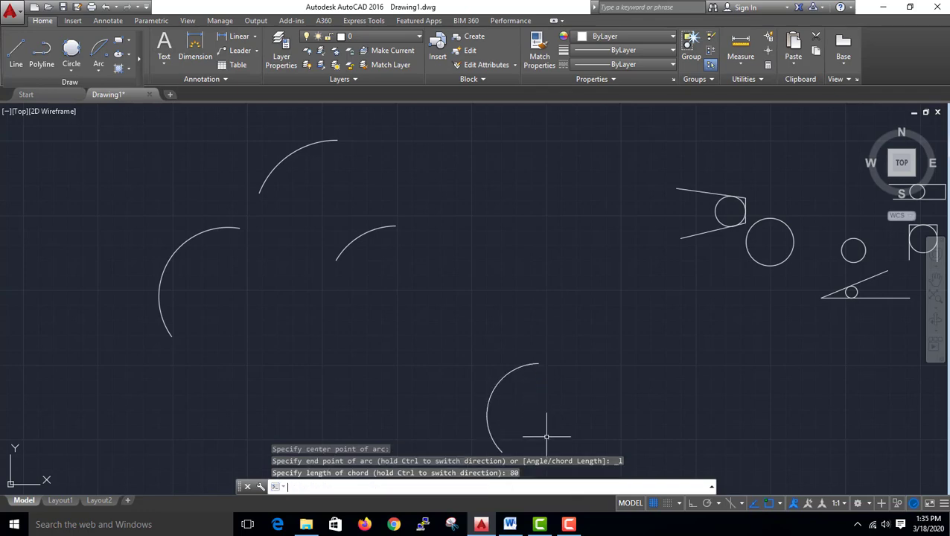
scroll(523, 430, "down", 2)
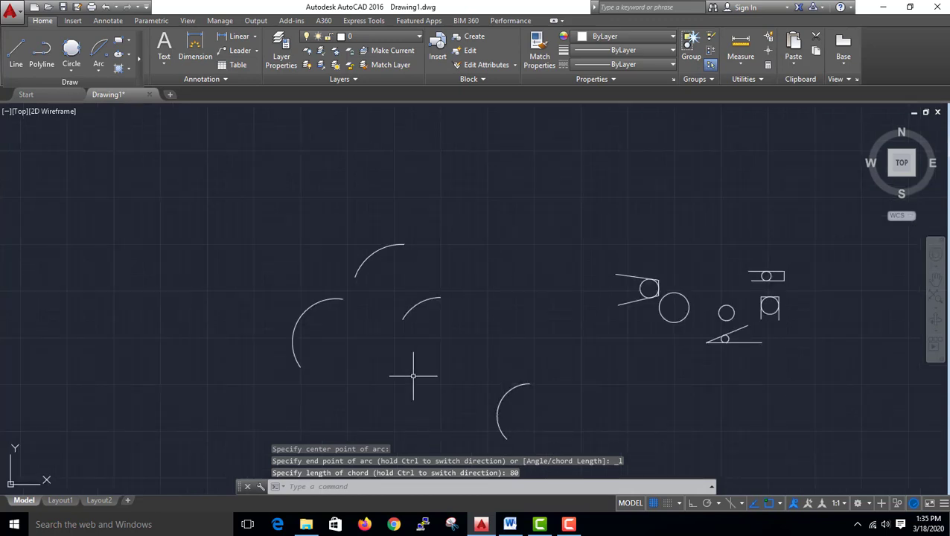
- Draw a Start, End, Angle arc with a 40° included angle at the upper left
left_click(98, 71)
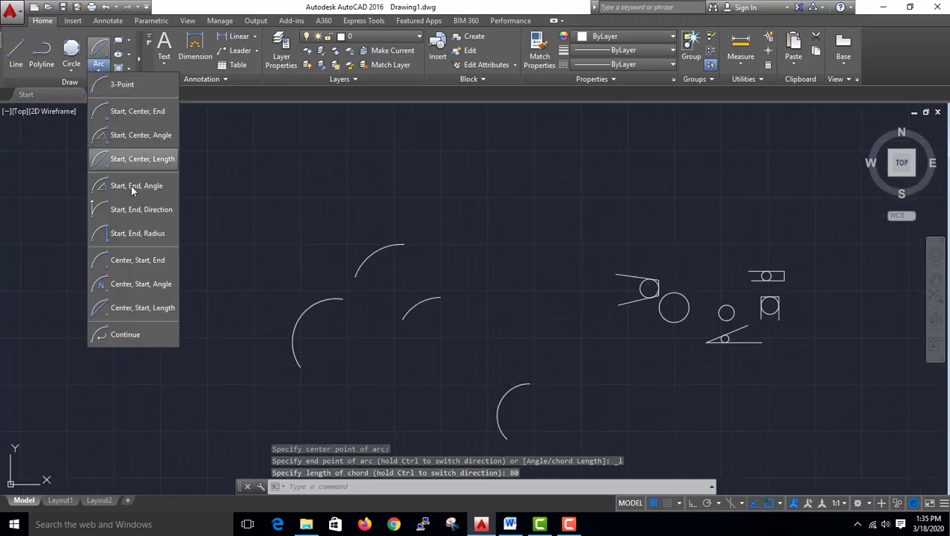
left_click(141, 184)
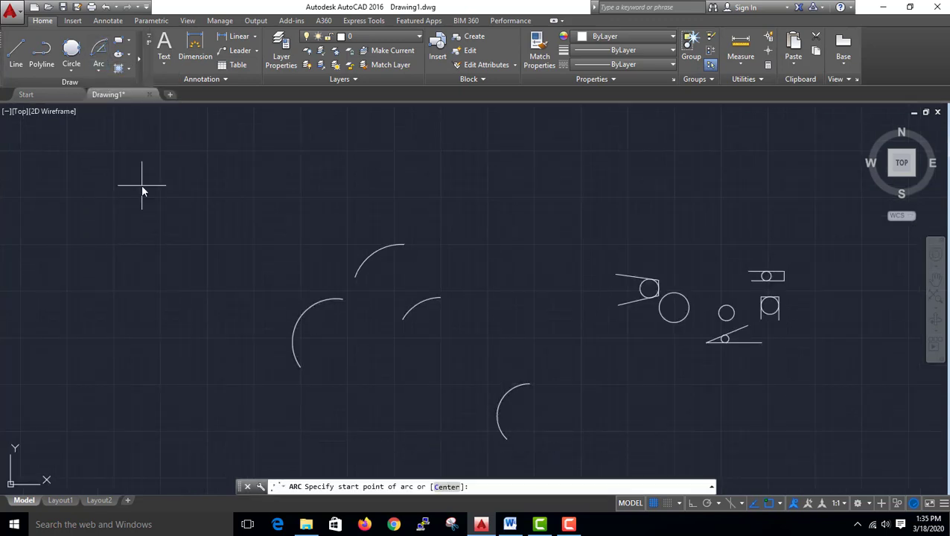
left_click(209, 157)
left_click(210, 277)
type("40")
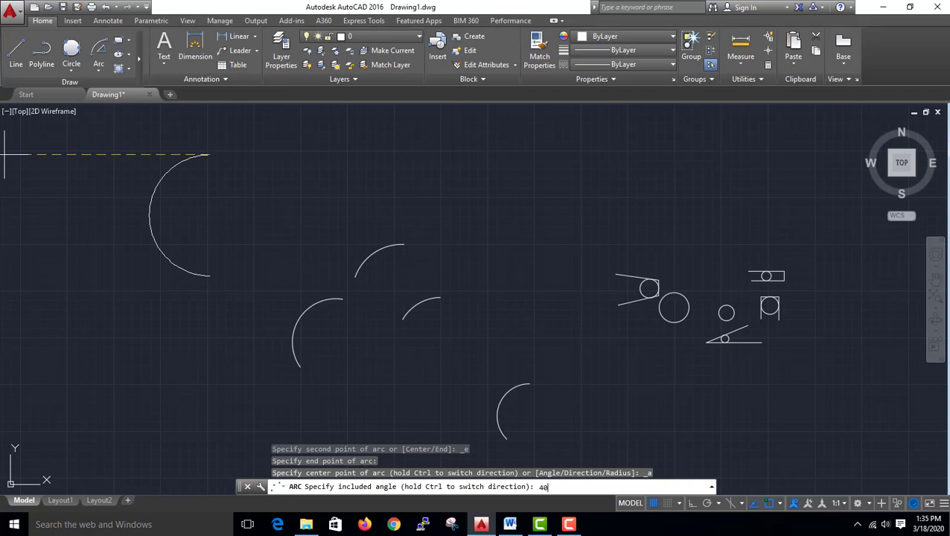
key("Return")
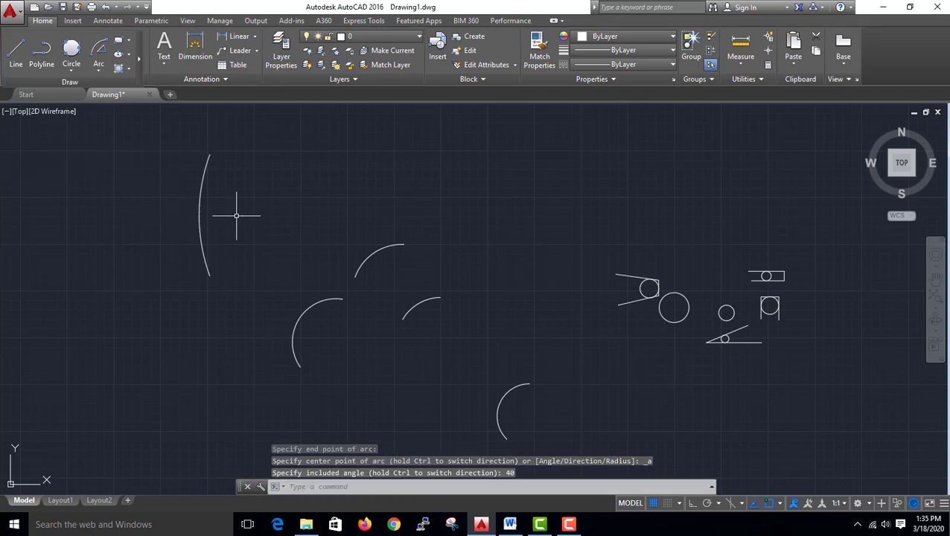
left_click(98, 71)
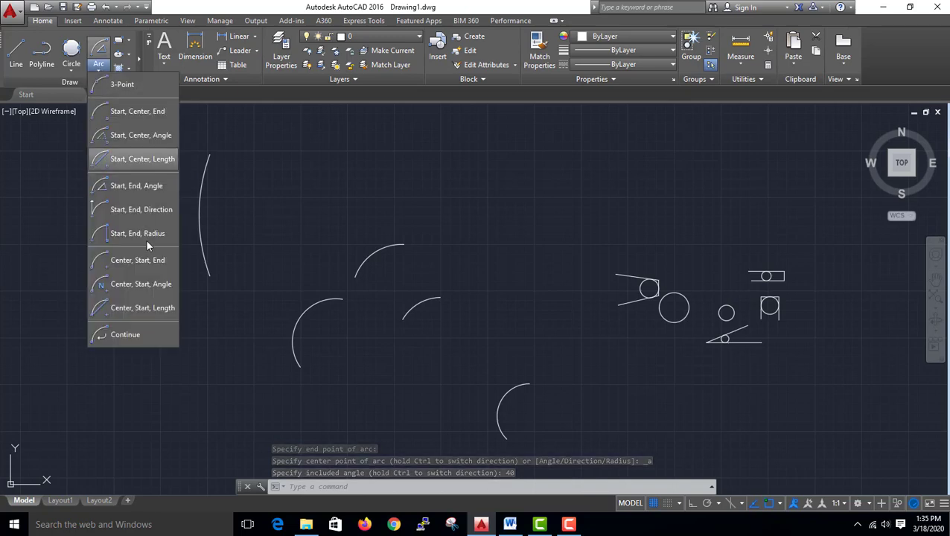
- Draw a Start, End, Direction arc, pulling its direction out to the right
left_click(152, 210)
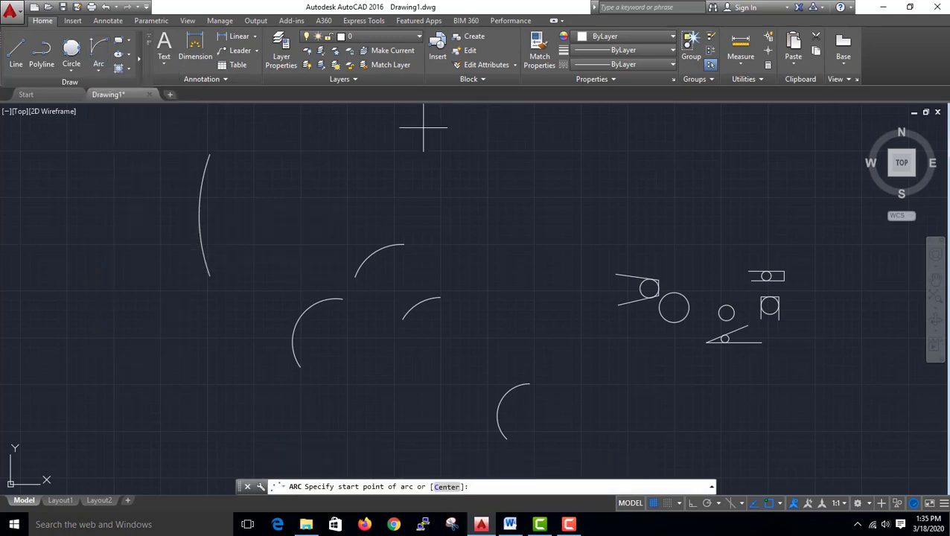
left_click(479, 135)
left_click(478, 250)
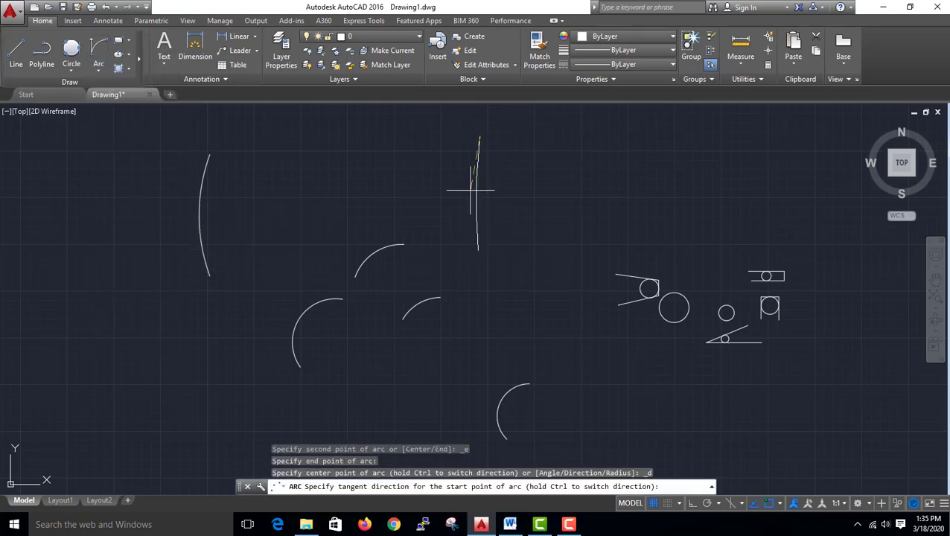
left_click(581, 187)
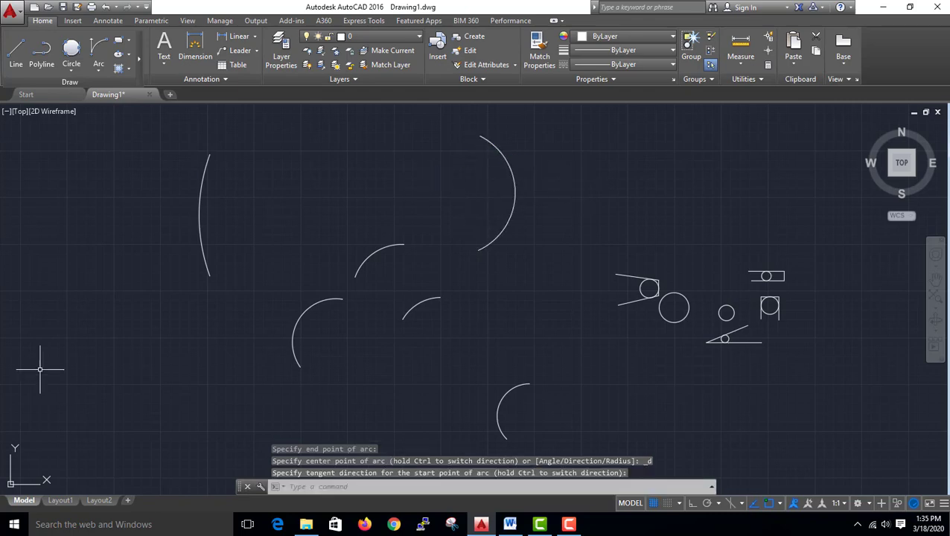
- Draw a Start, End, Radius arc of radius 60 at the far left
left_click(99, 72)
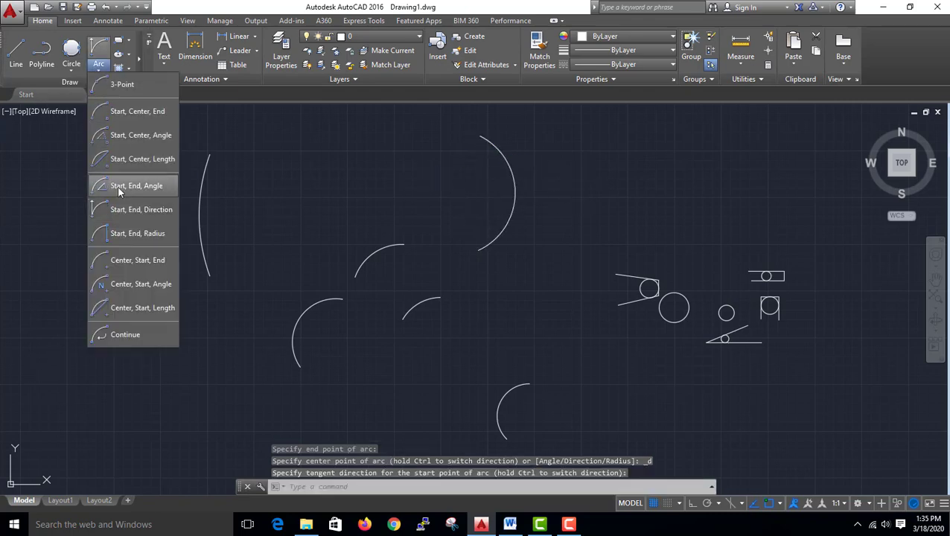
left_click(130, 233)
left_click(121, 244)
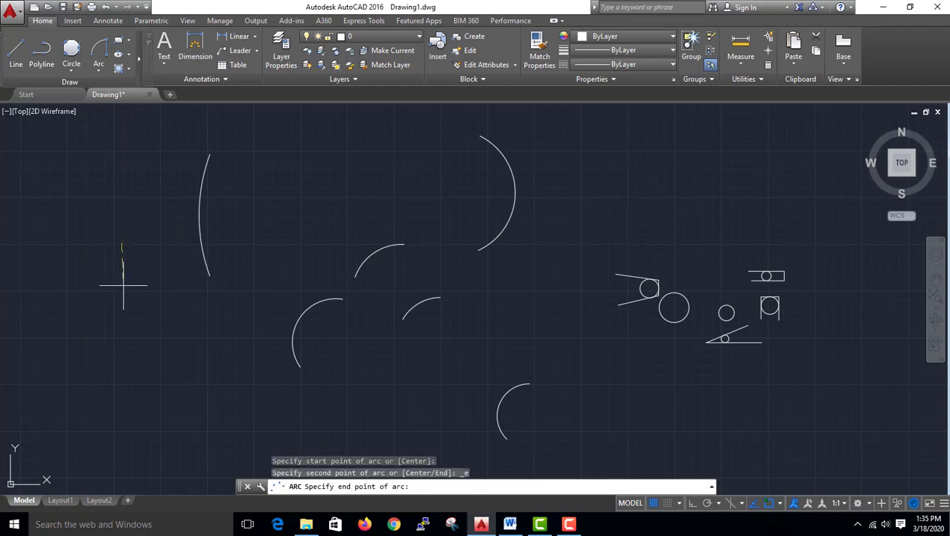
left_click(118, 328)
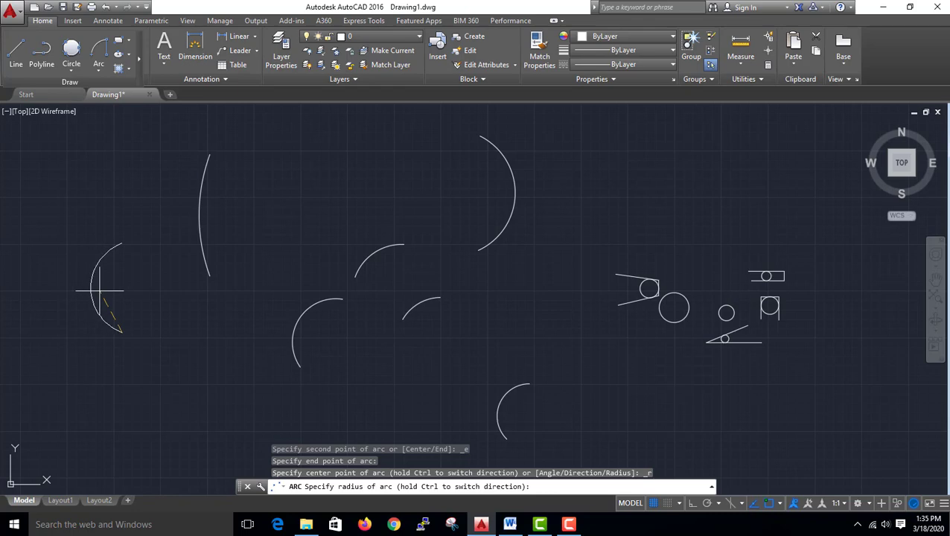
type("60")
key("Return")
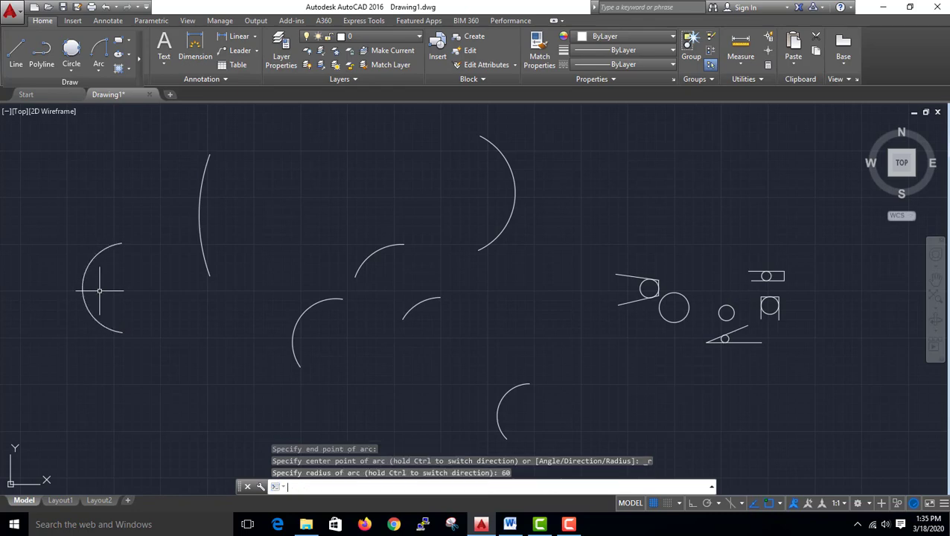
- Draw a Center, Start, End arc at the lower left
left_click(98, 71)
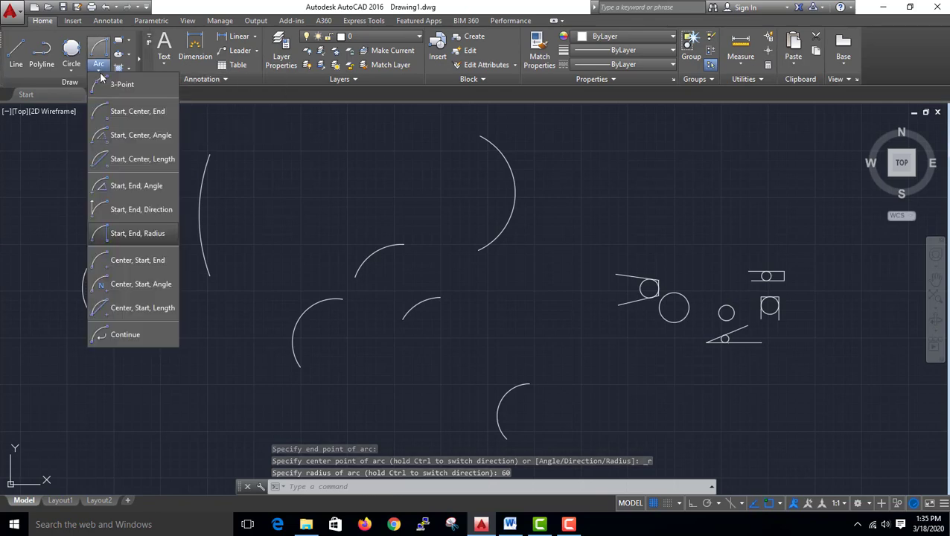
left_click(140, 264)
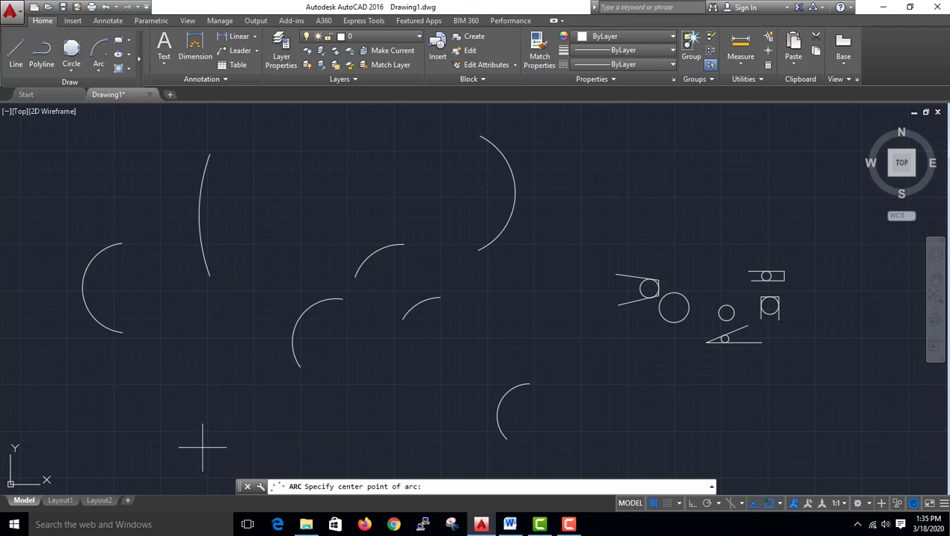
left_click(205, 385)
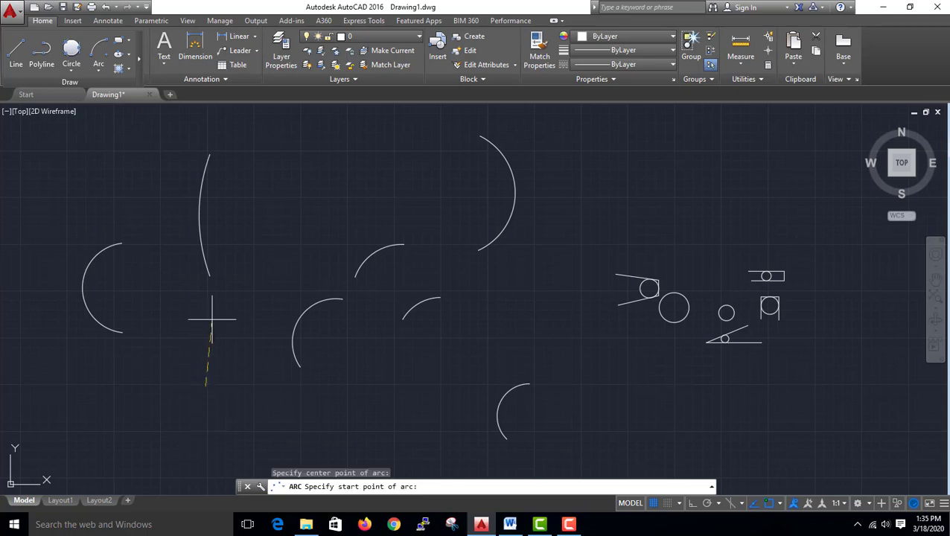
left_click(205, 319)
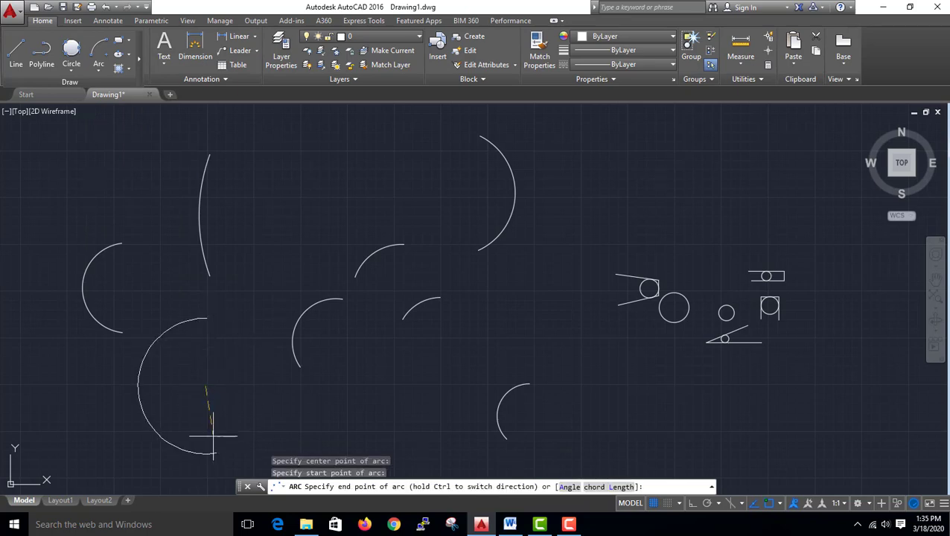
left_click(146, 403)
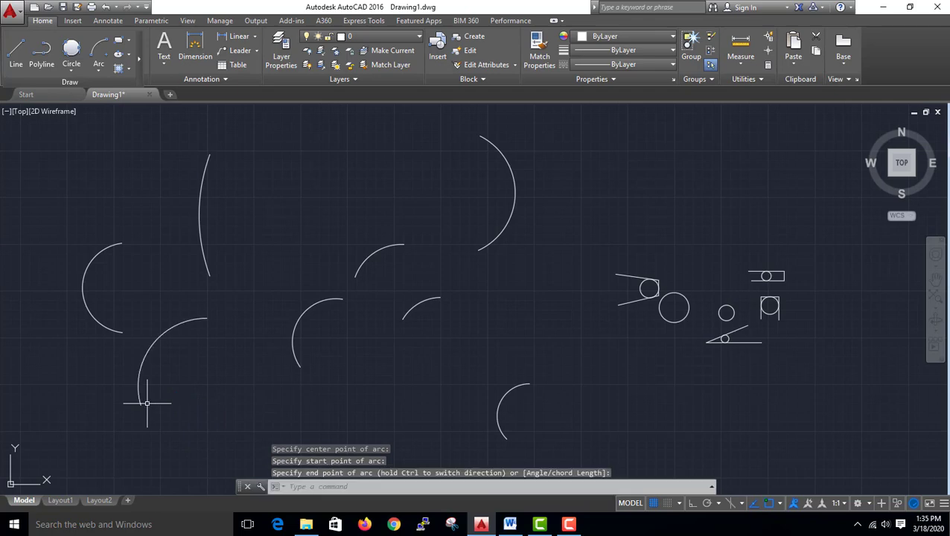
- Draw a Center, Start, Angle arc with a 60° included angle near the top left
left_click(98, 67)
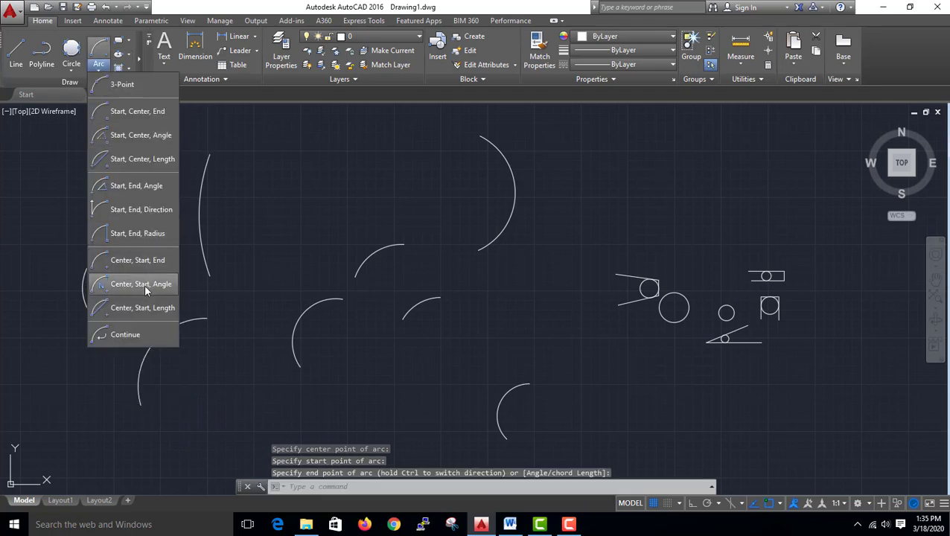
key("Escape")
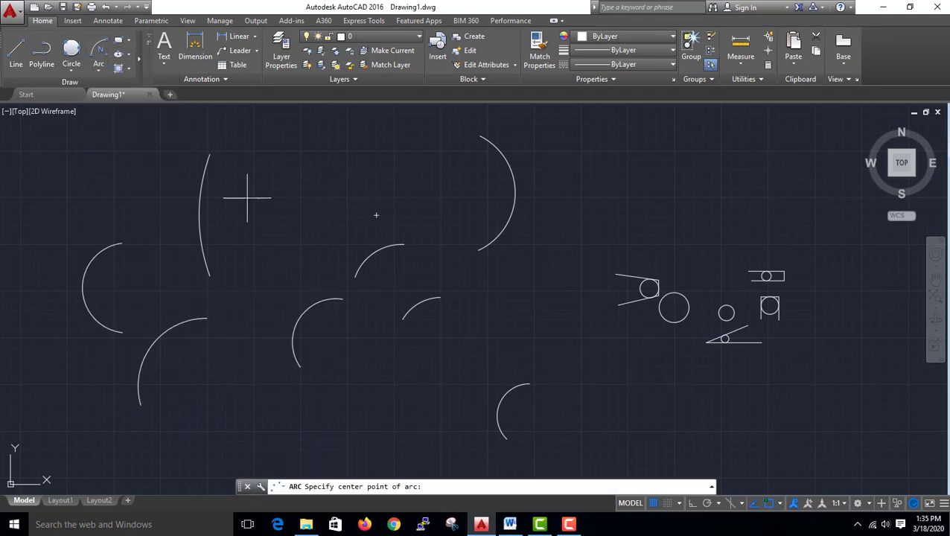
left_click(308, 199)
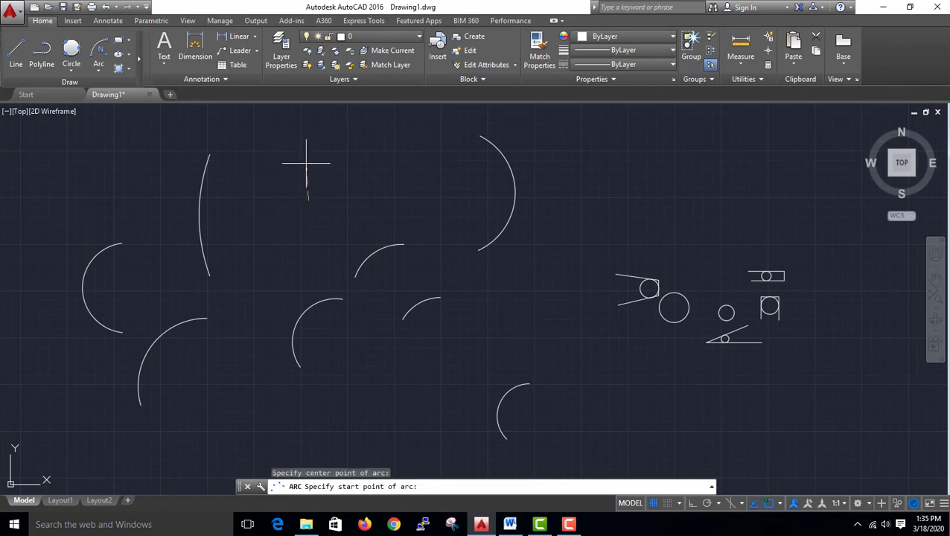
left_click(308, 136)
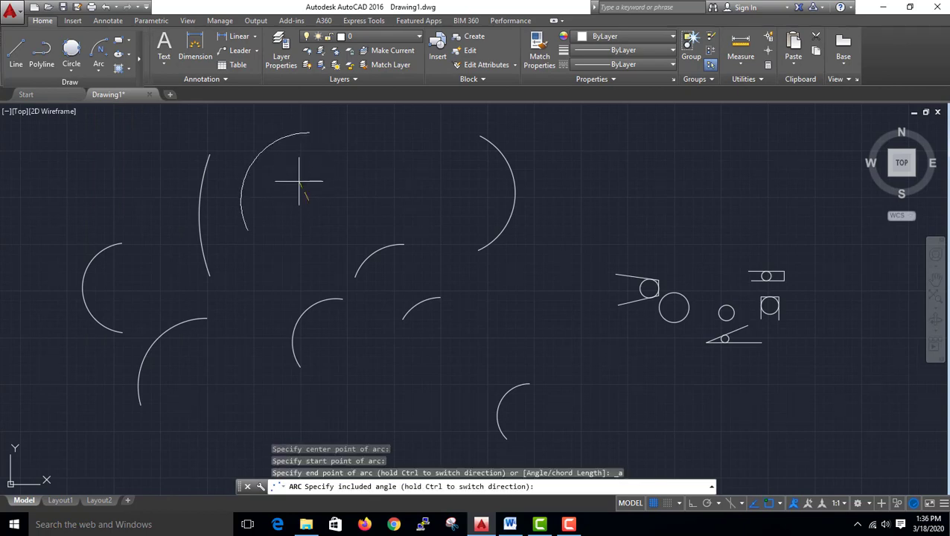
type("60")
key("Return")
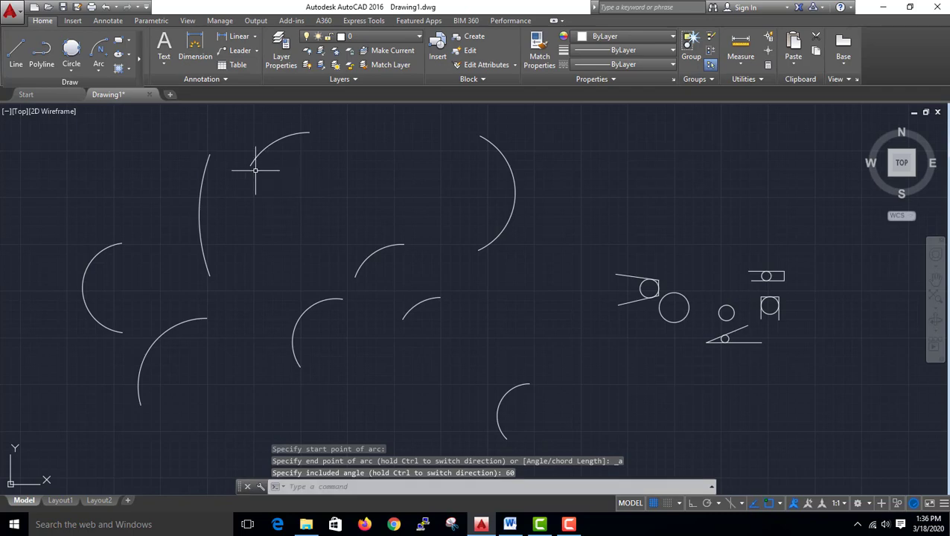
left_click(99, 68)
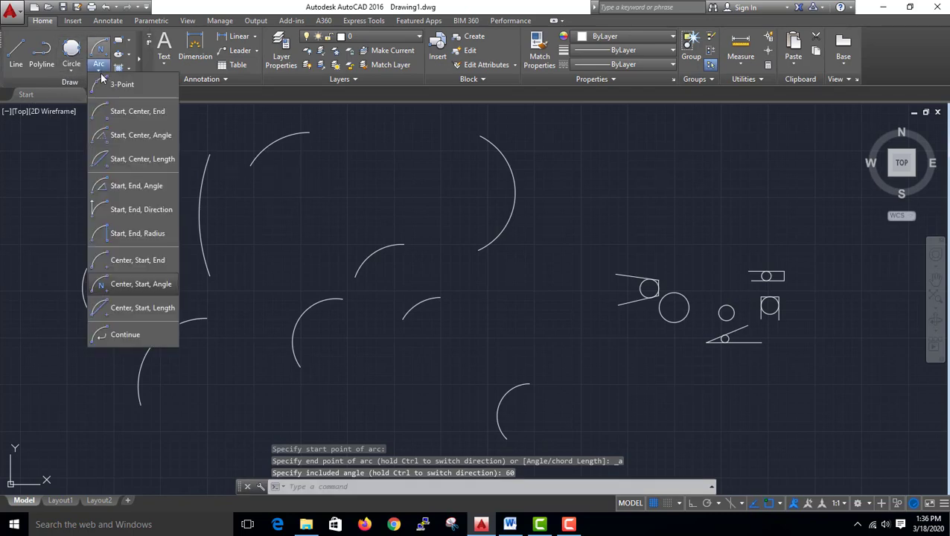
- Draw a Center, Start, Length arc at the upper right with its start above the center and chord length 50
left_click(167, 309)
left_click(680, 210)
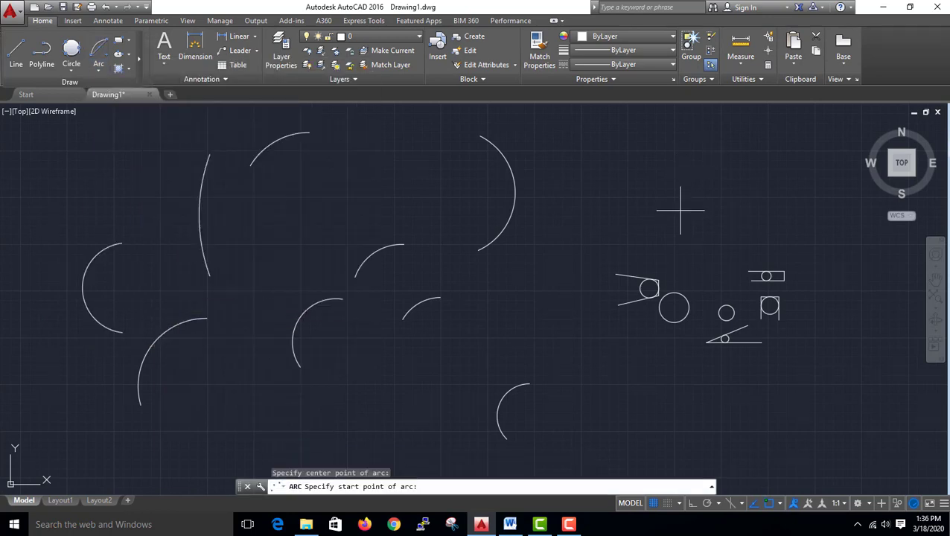
left_click(678, 132)
type("50")
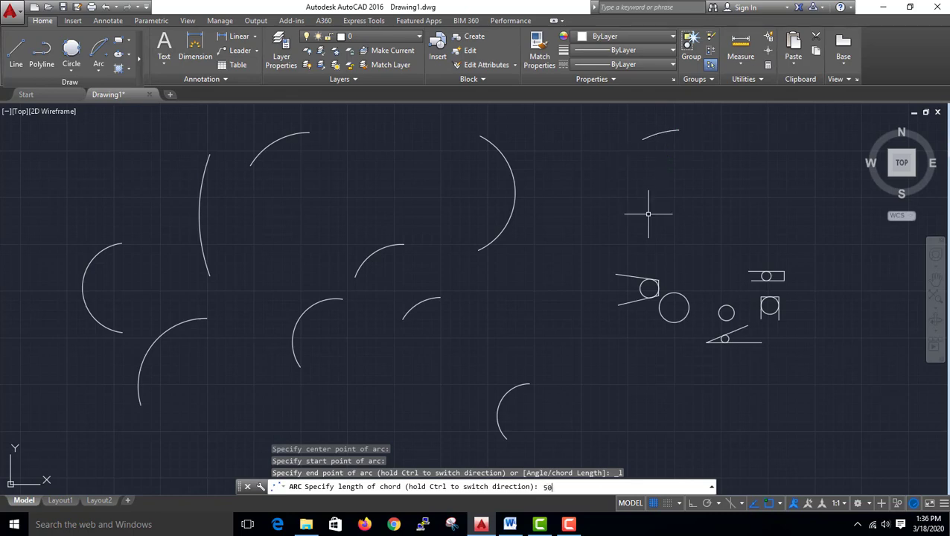
key("Return")
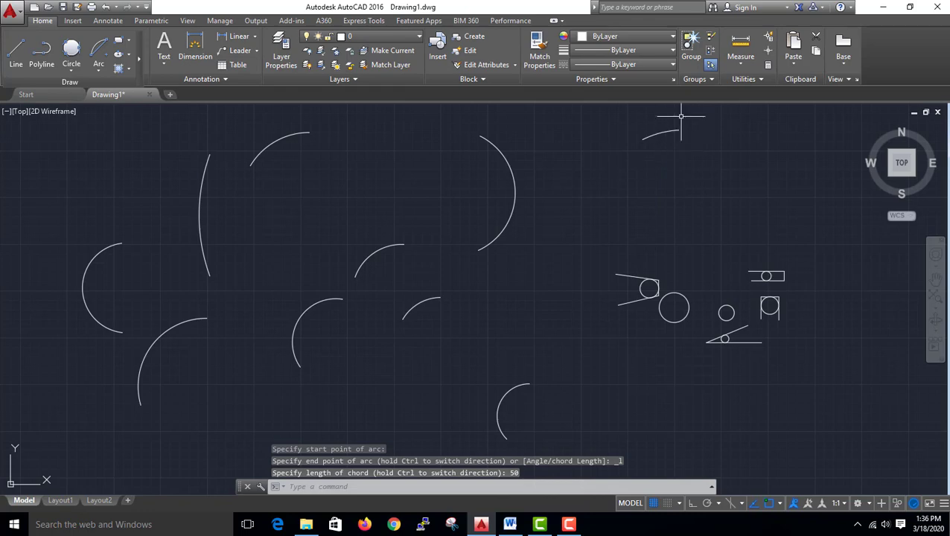
left_click(99, 72)
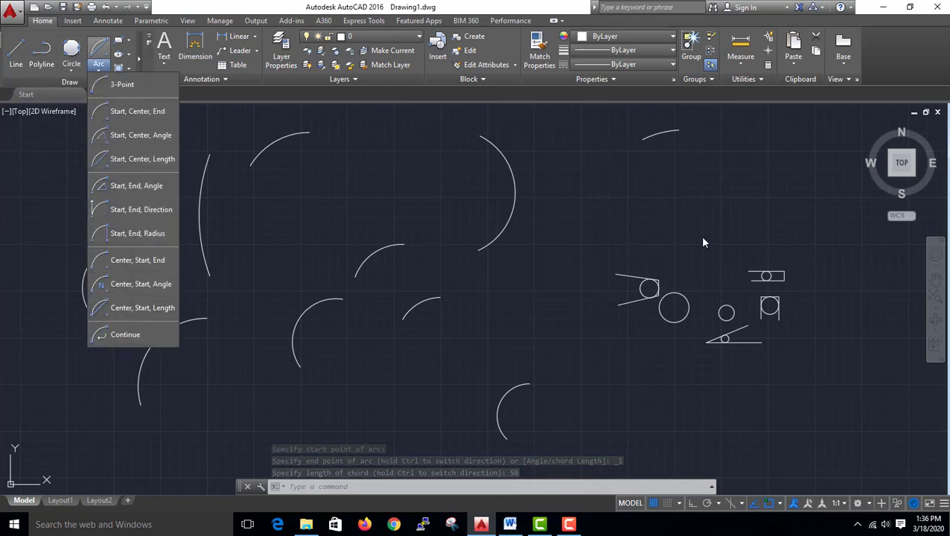
- Zoom out and draw a 3-Point arc at the far left
scroll(759, 200, "down", 2)
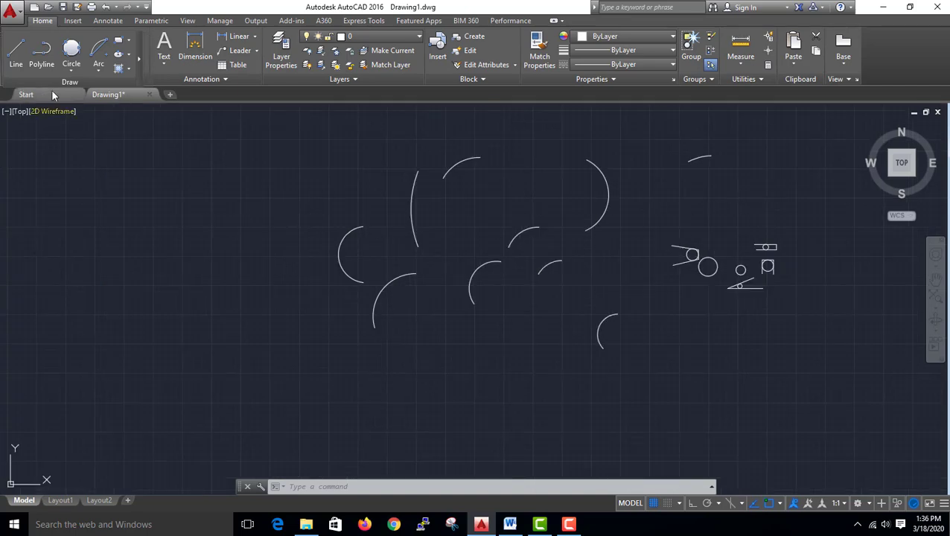
left_click(99, 72)
left_click(121, 90)
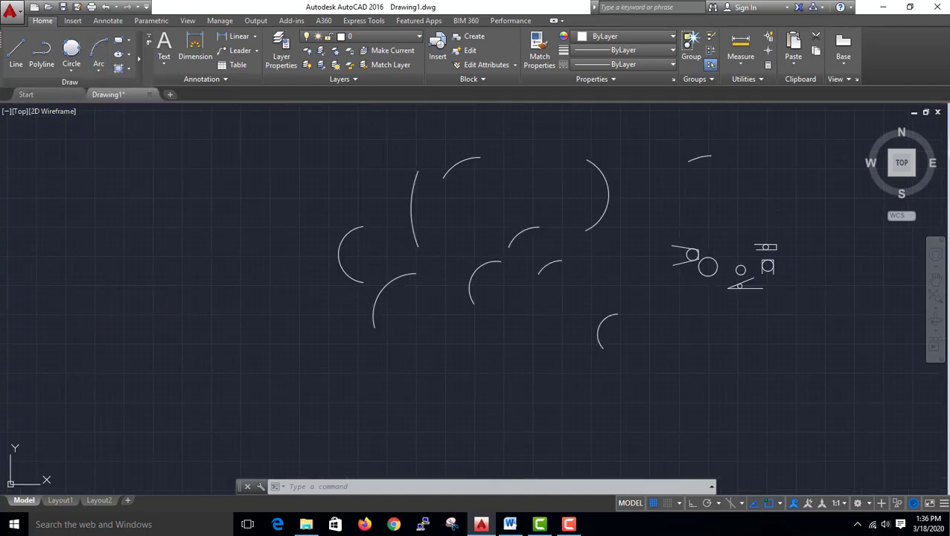
left_click(24, 227)
left_click(57, 184)
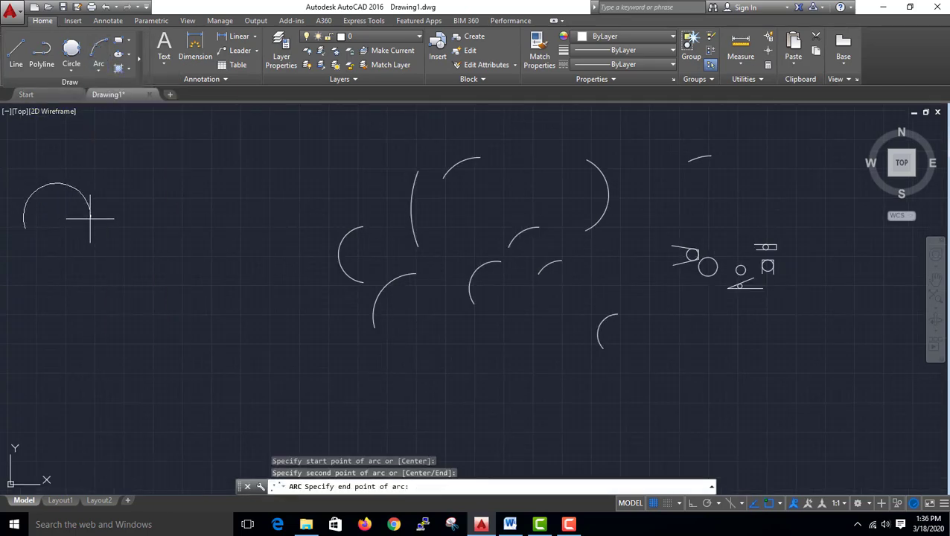
left_click(94, 222)
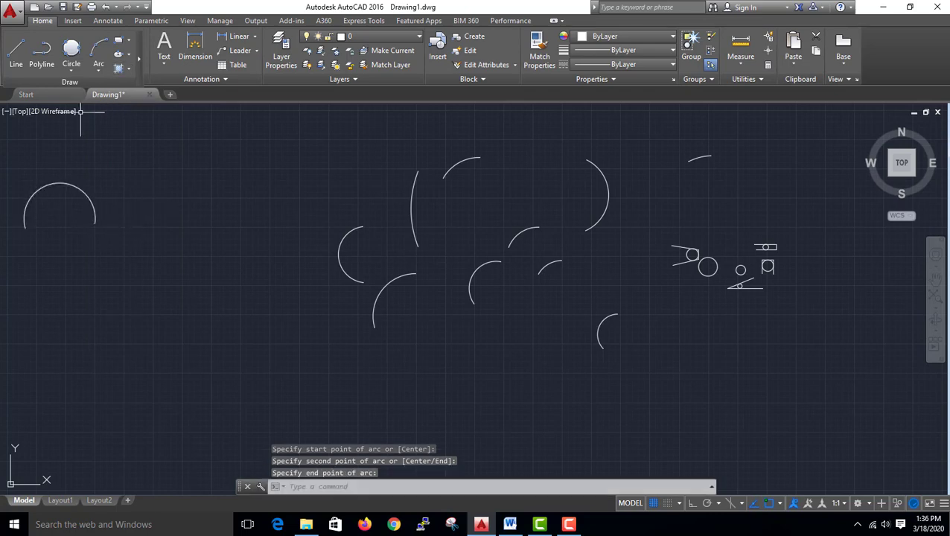
- Chain two Continue arcs off its end to extend the wave rightward
left_click(99, 71)
left_click(132, 336)
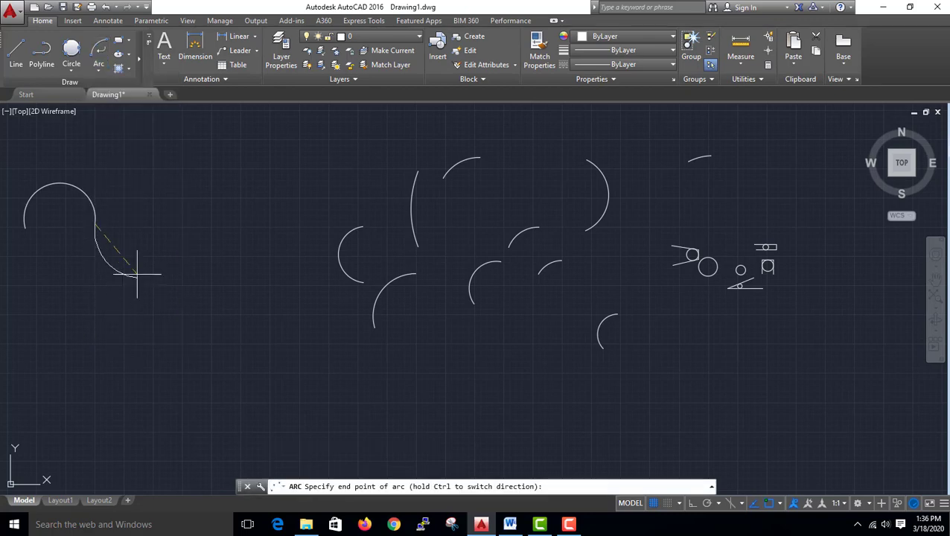
left_click(179, 221)
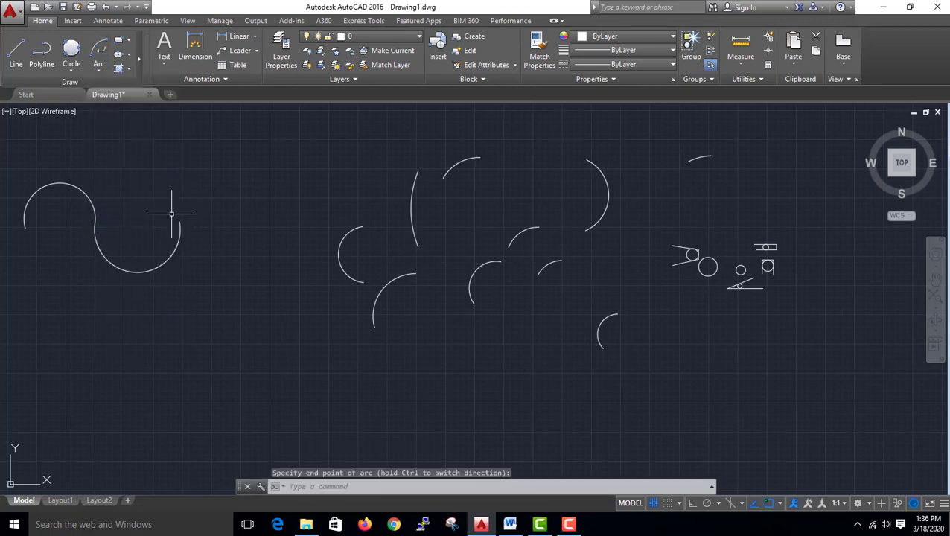
left_click(99, 66)
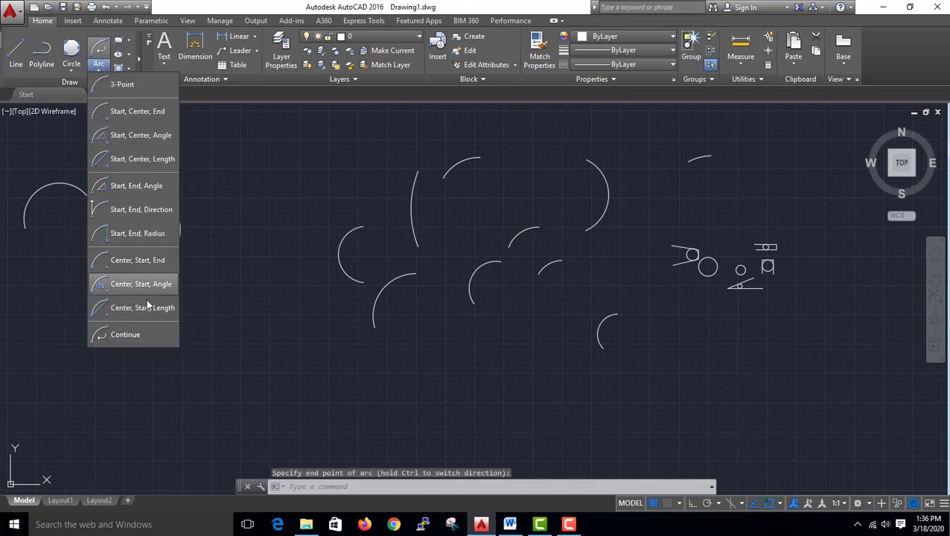
left_click(123, 335)
left_click(250, 216)
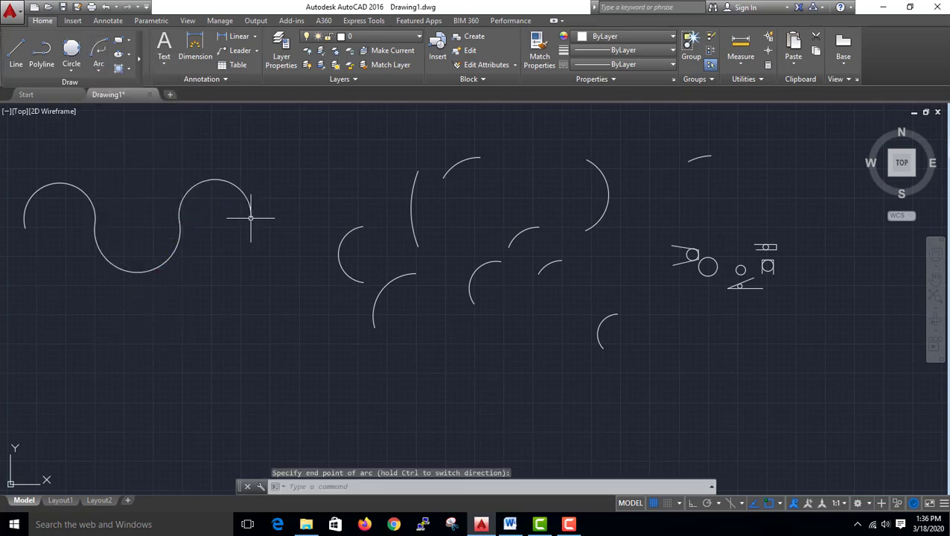